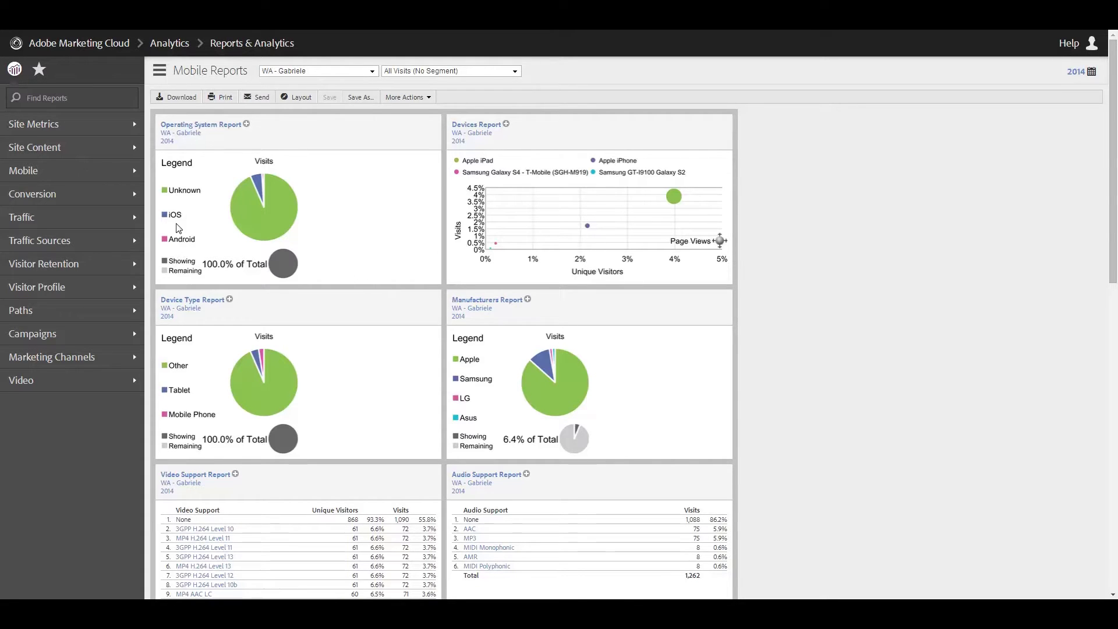
Step: Show the Mobile submenu of available mobile reports, then dismiss it over the 2014 dashboard
mouse_move(71, 167)
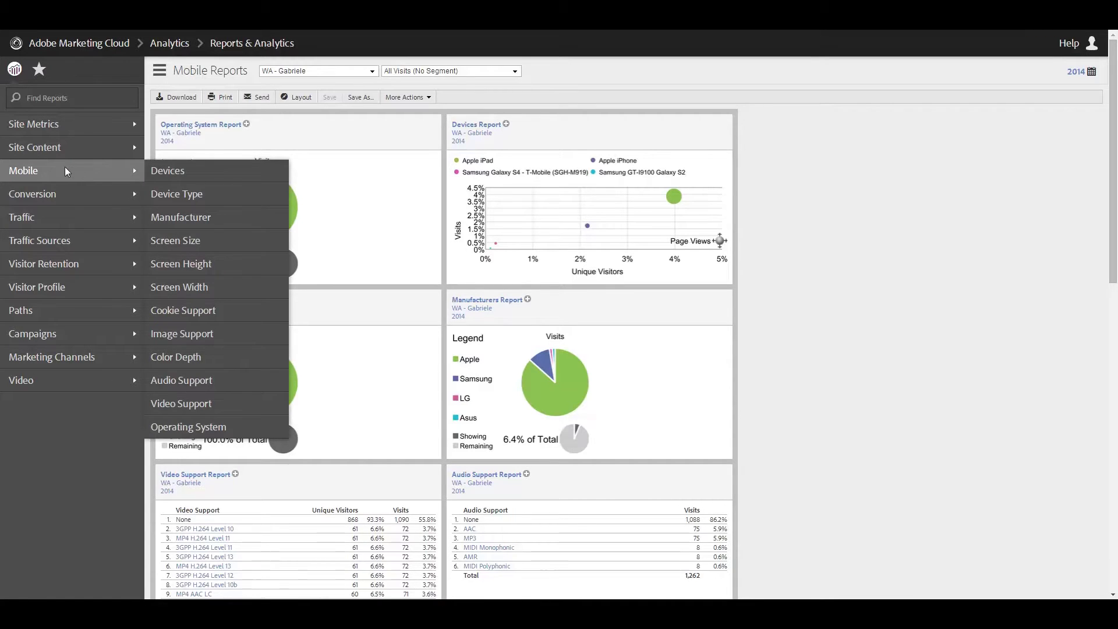
click(64, 171)
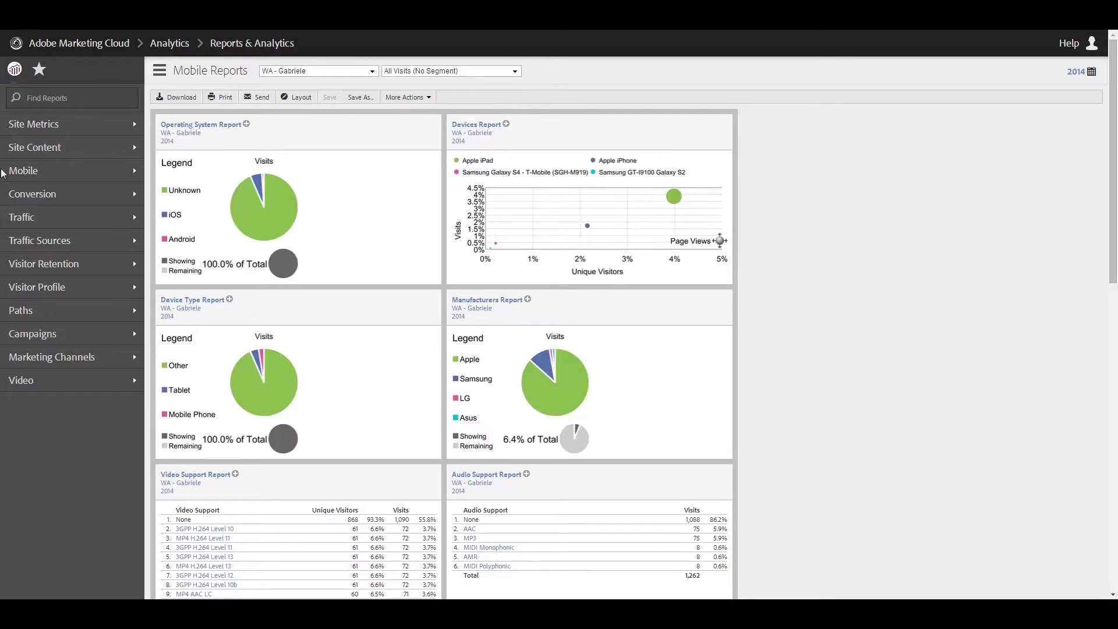
mouse_move(25, 169)
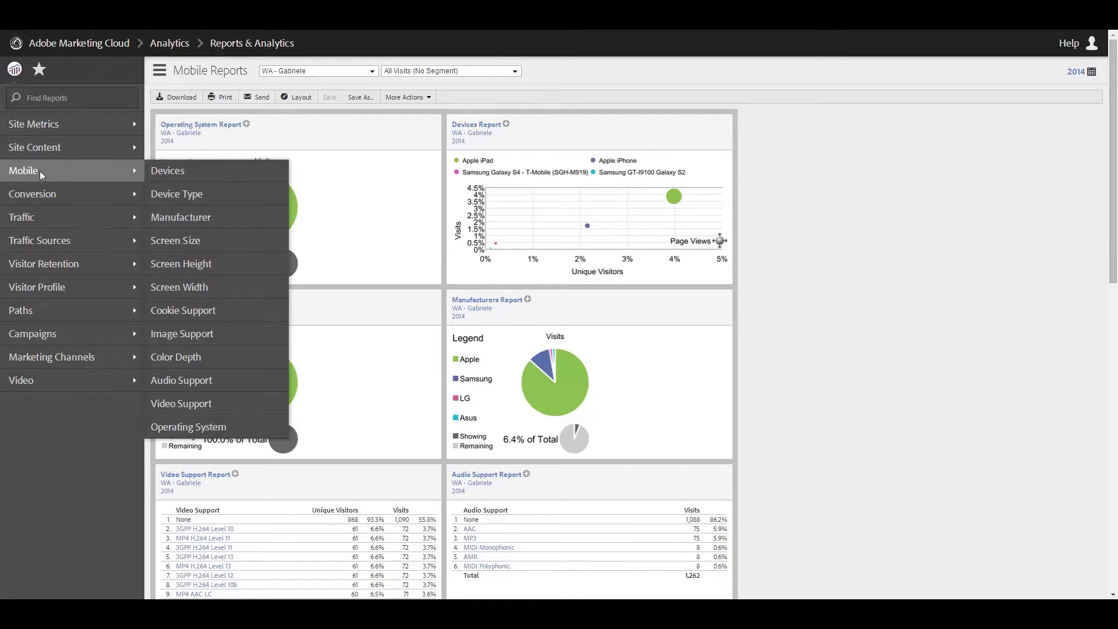
click(14, 175)
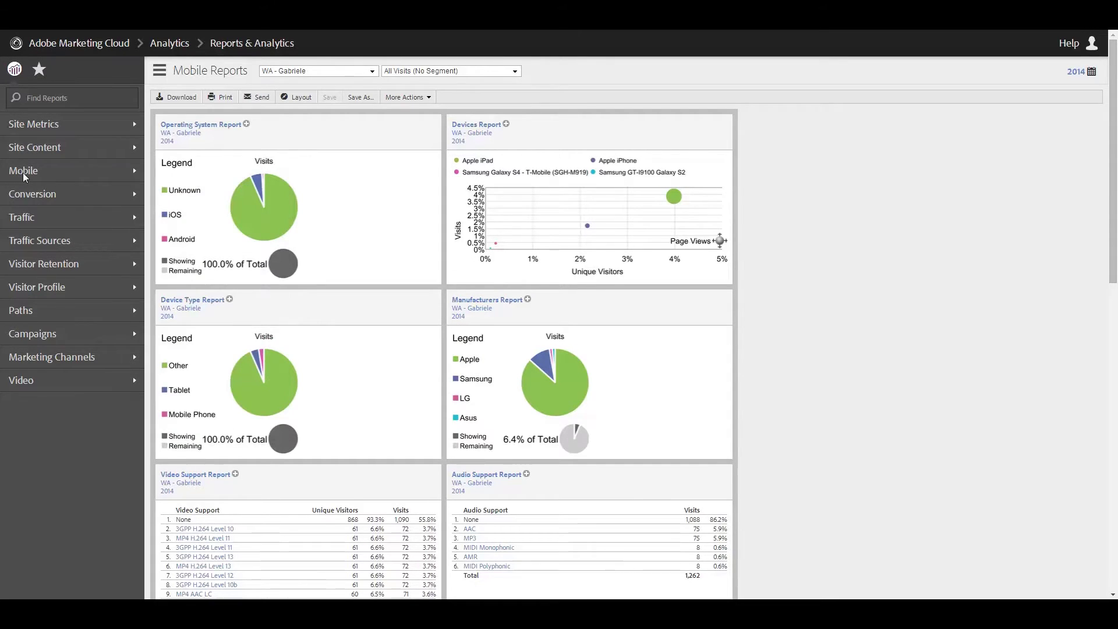
click(23, 172)
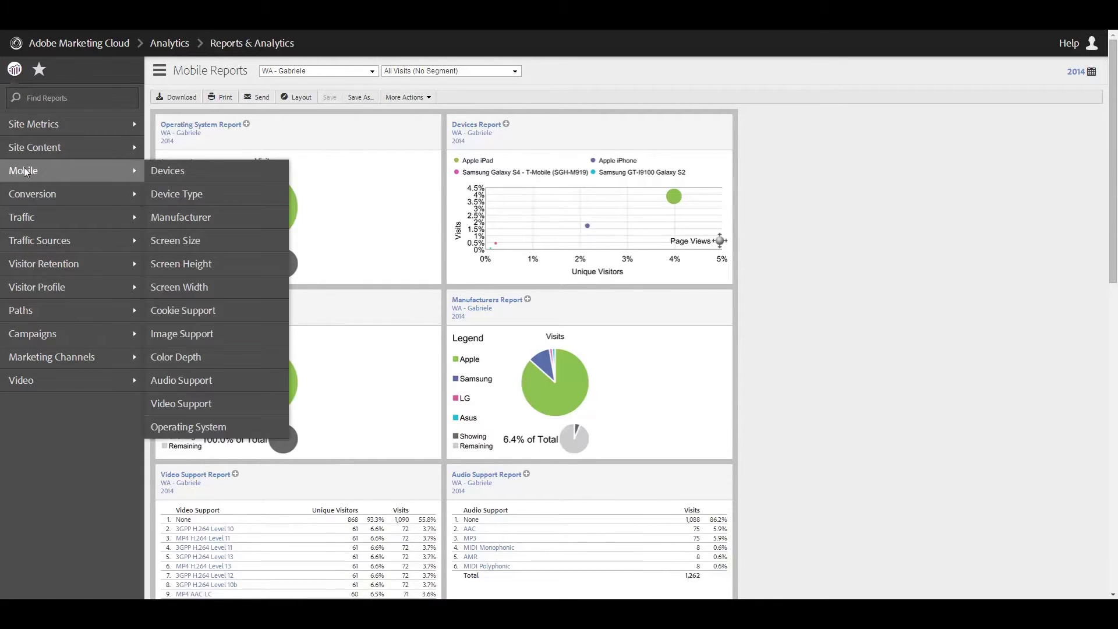
click(30, 148)
mouse_move(34, 117)
mouse_move(37, 349)
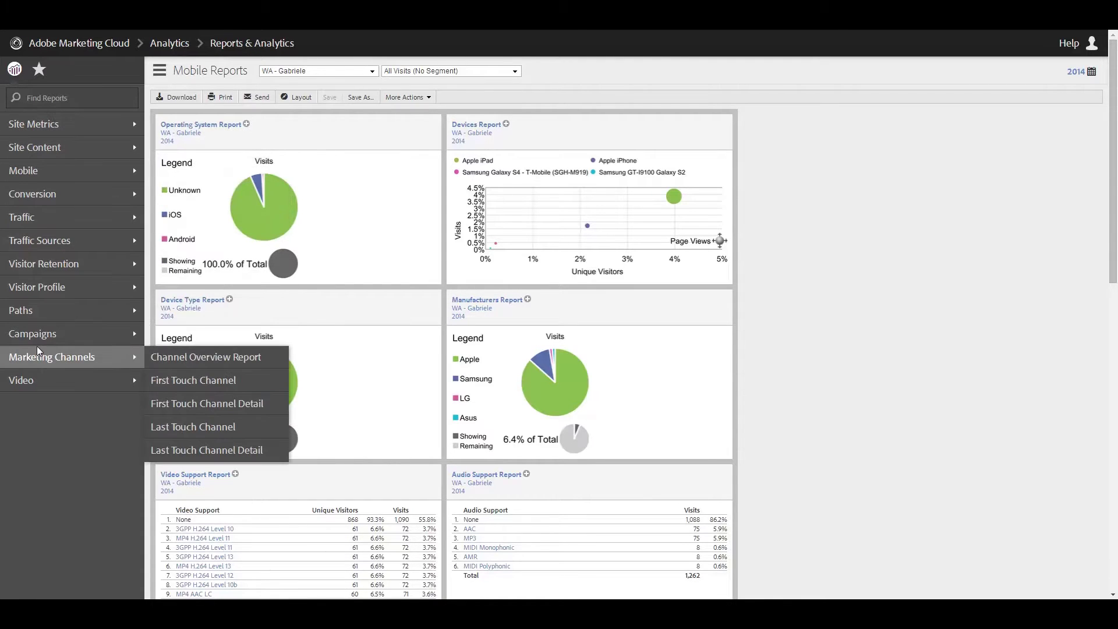
mouse_move(38, 176)
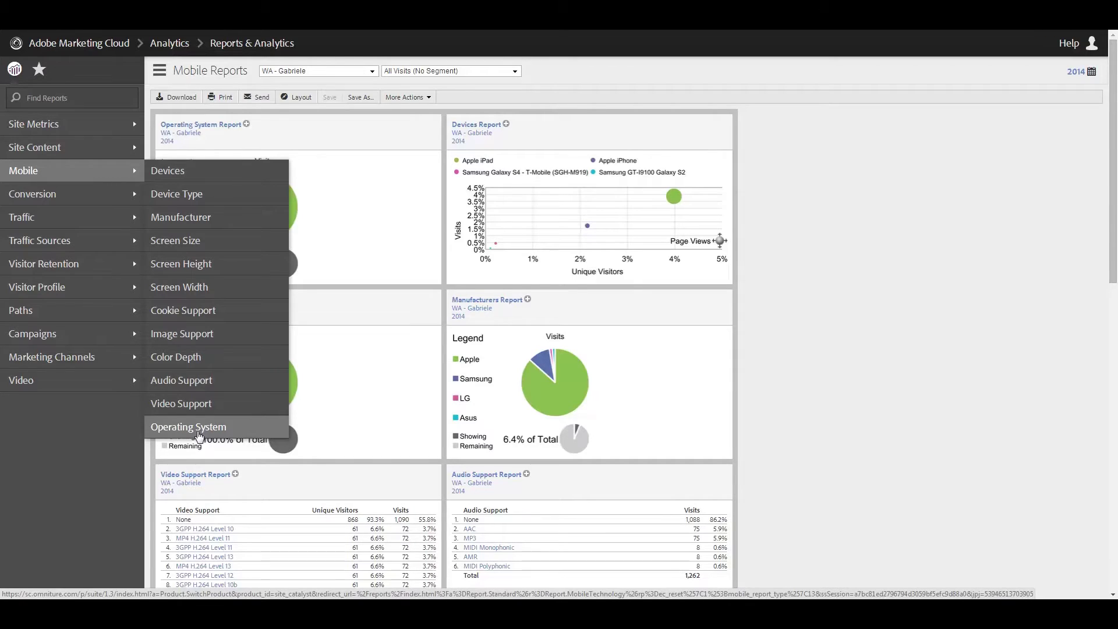
click(182, 173)
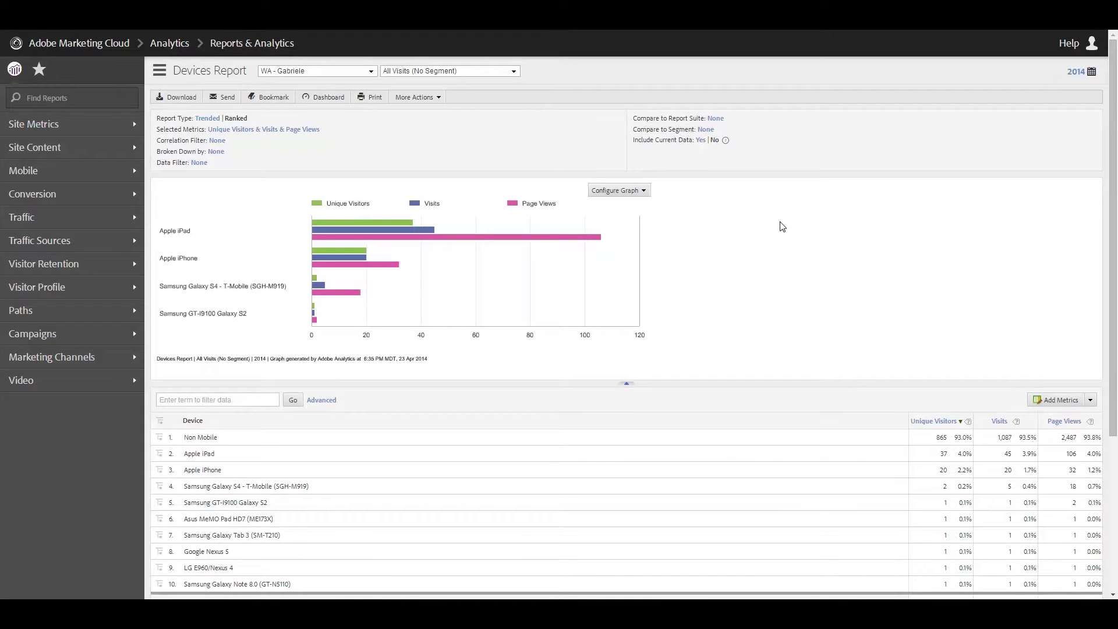
Step: Scroll through the Devices report's per-device figures, then switch to the Device Type report
scroll(782, 226, down, 1)
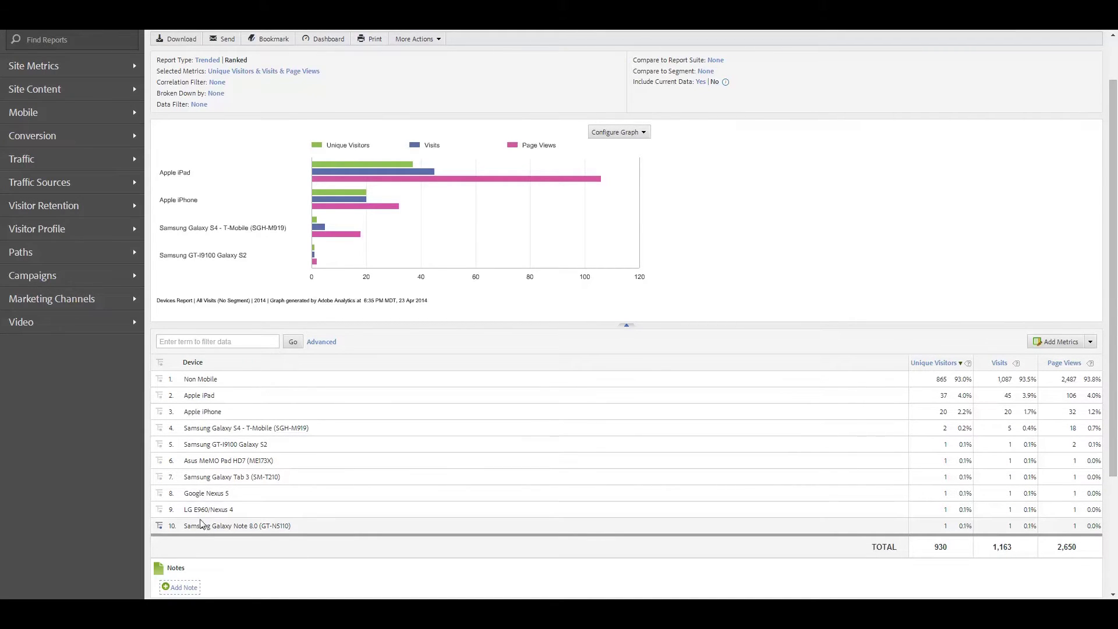
scroll(856, 332, up, 1)
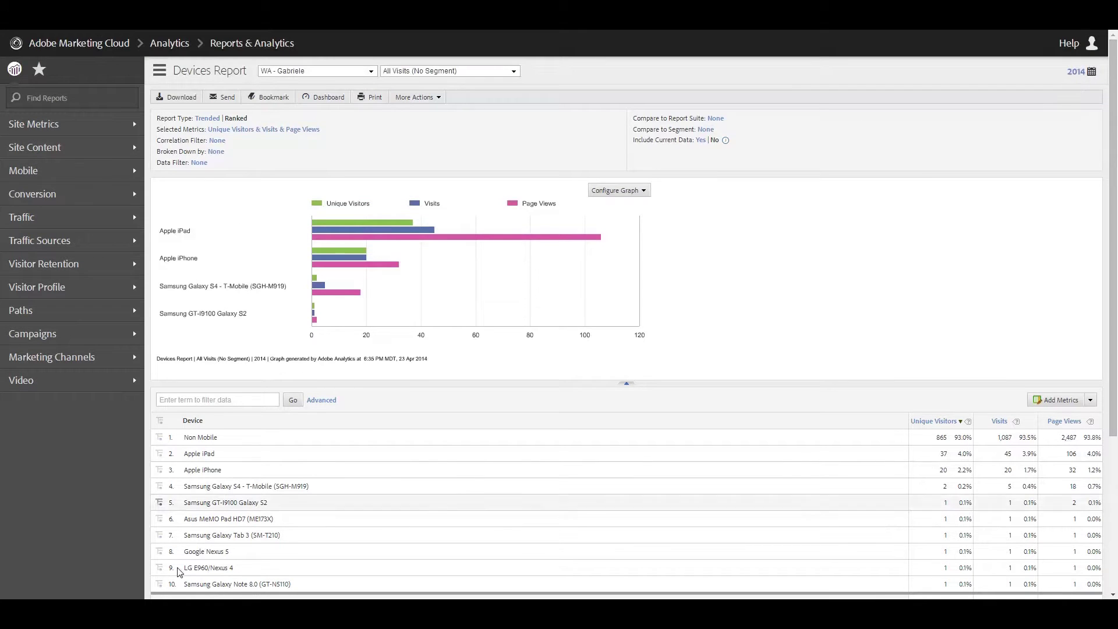
scroll(107, 461, down, 2)
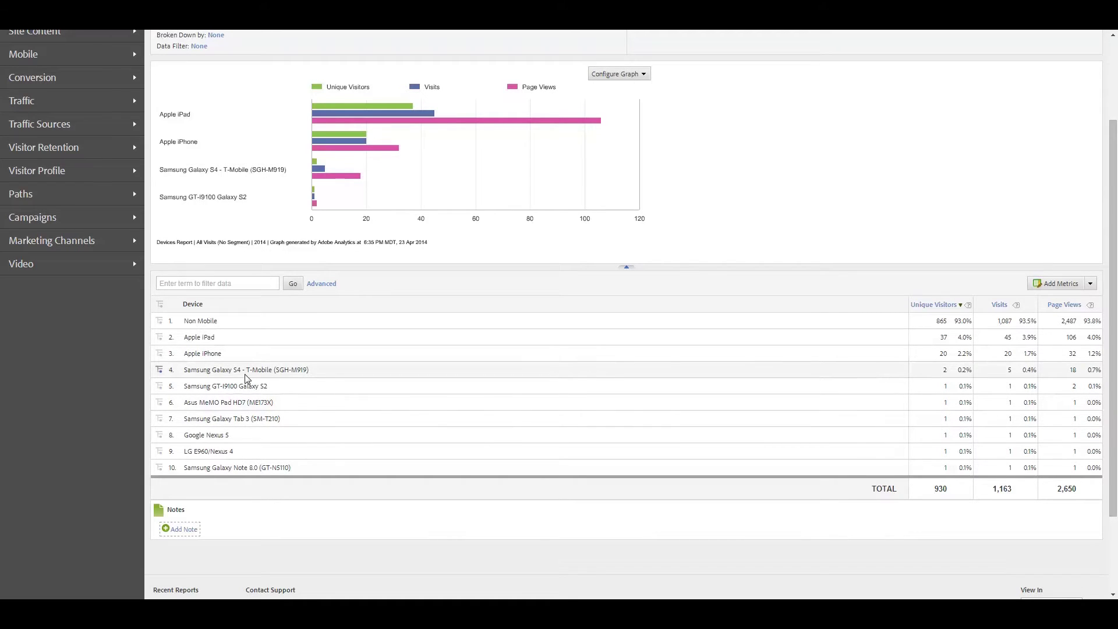
scroll(260, 515, up, 2)
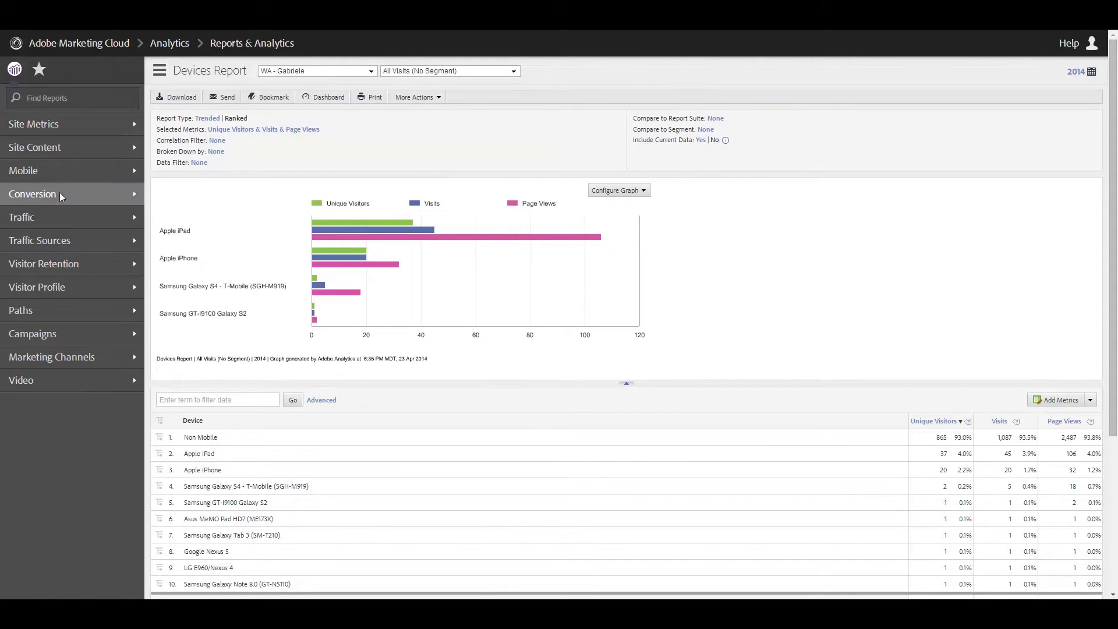
mouse_move(50, 169)
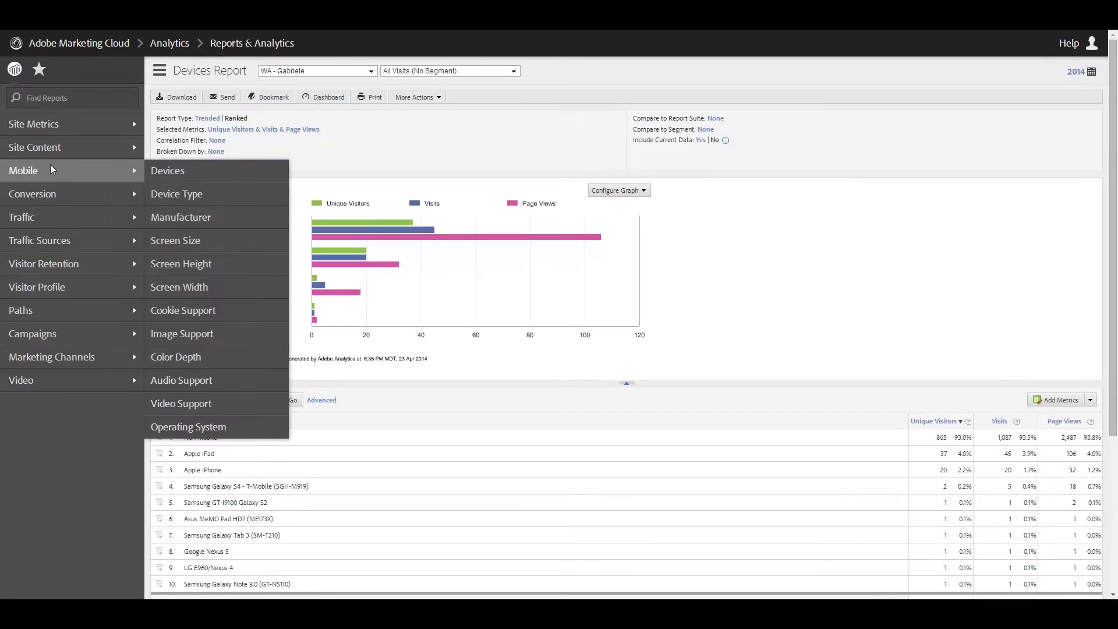
click(182, 196)
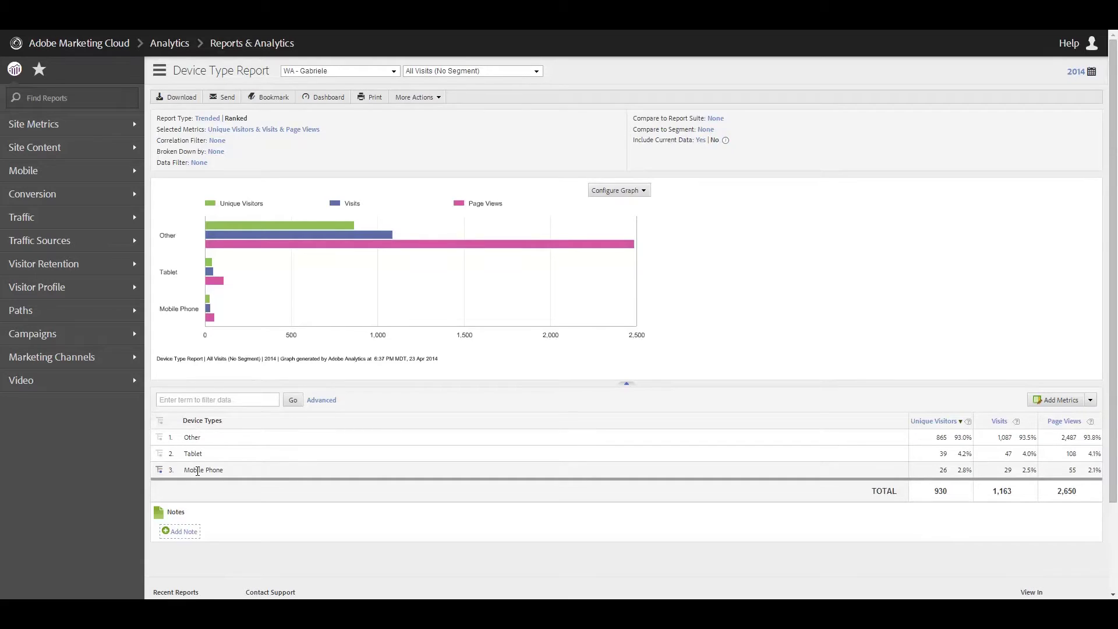
Step: Review Device Type visits: Other 1,087, Tablet 47, Mobile Phone 29, totalling 1,163
mouse_move(217, 239)
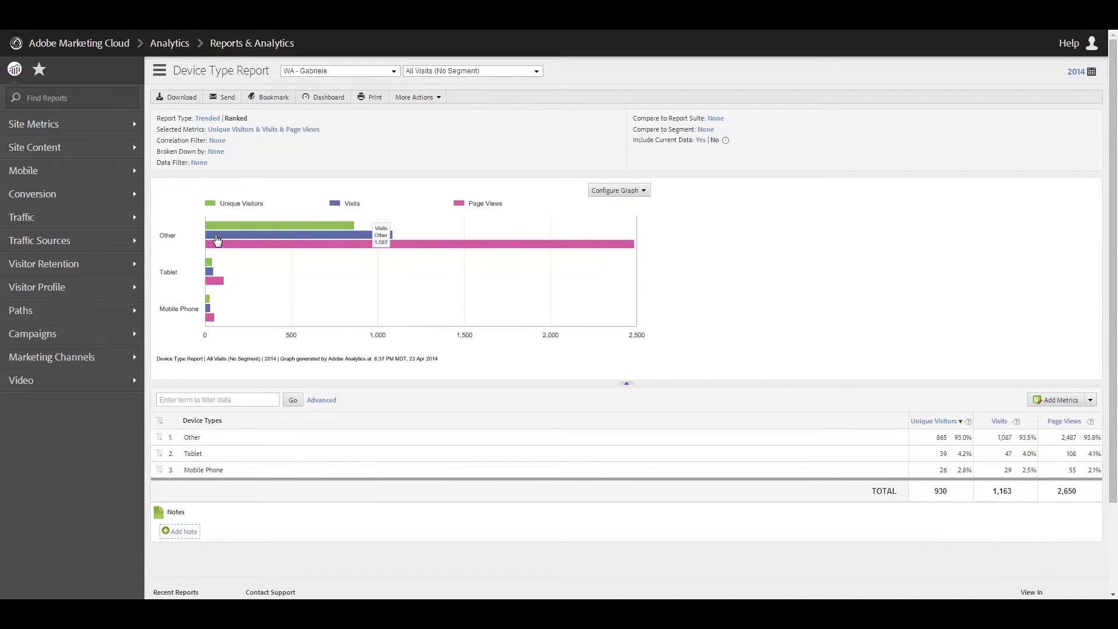
Step: Switch the Device Type graph to Pie charts for unique visitors, visits and page views
click(633, 192)
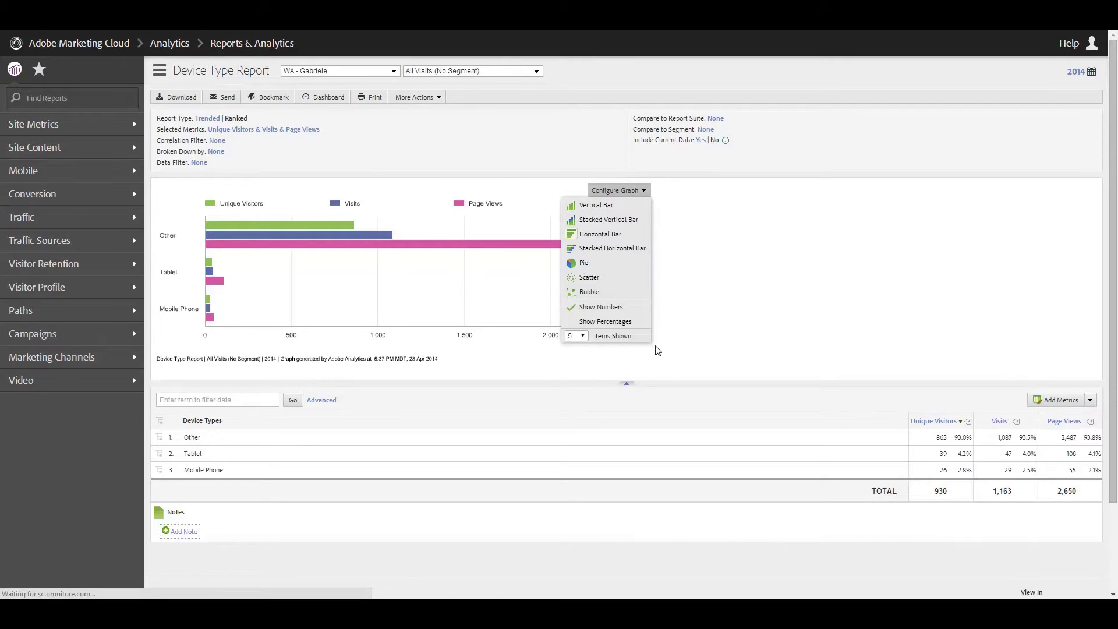
click(644, 319)
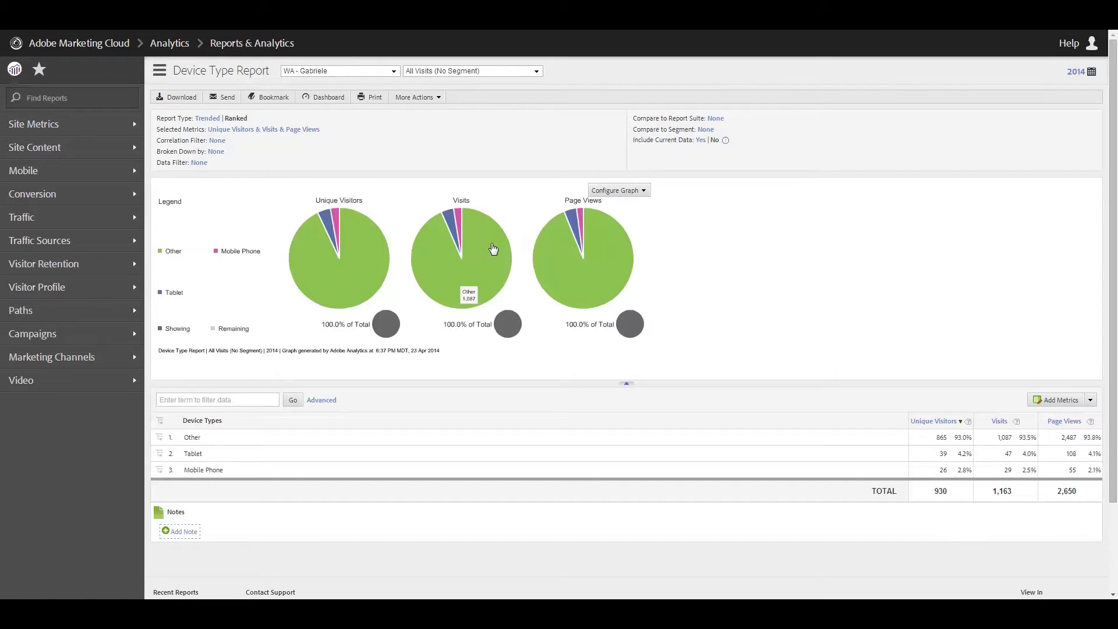
mouse_move(461, 218)
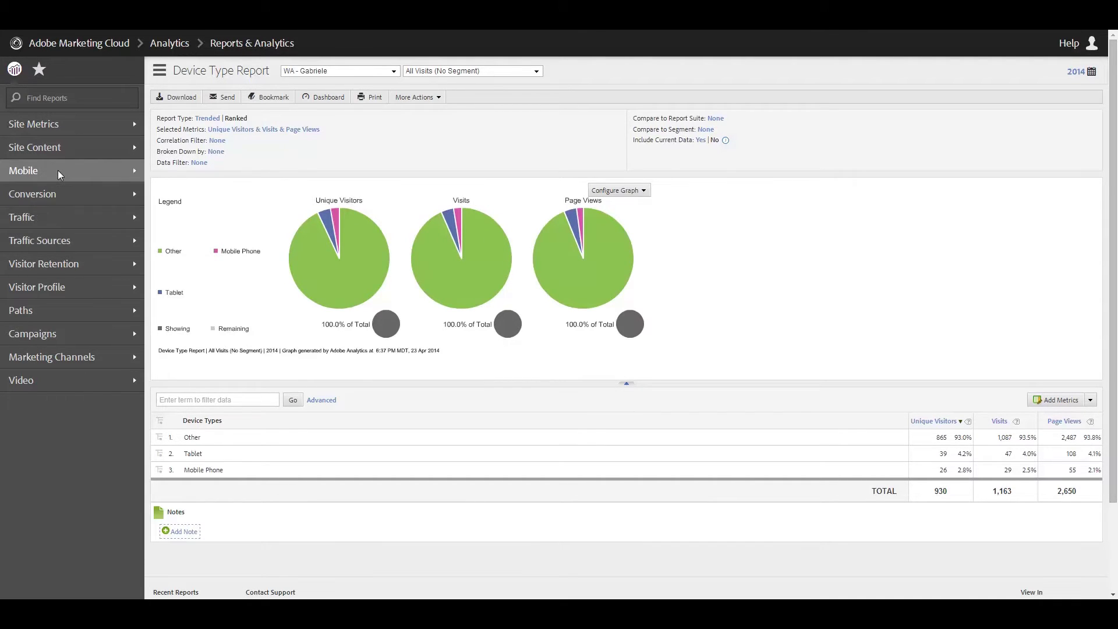
mouse_move(58, 170)
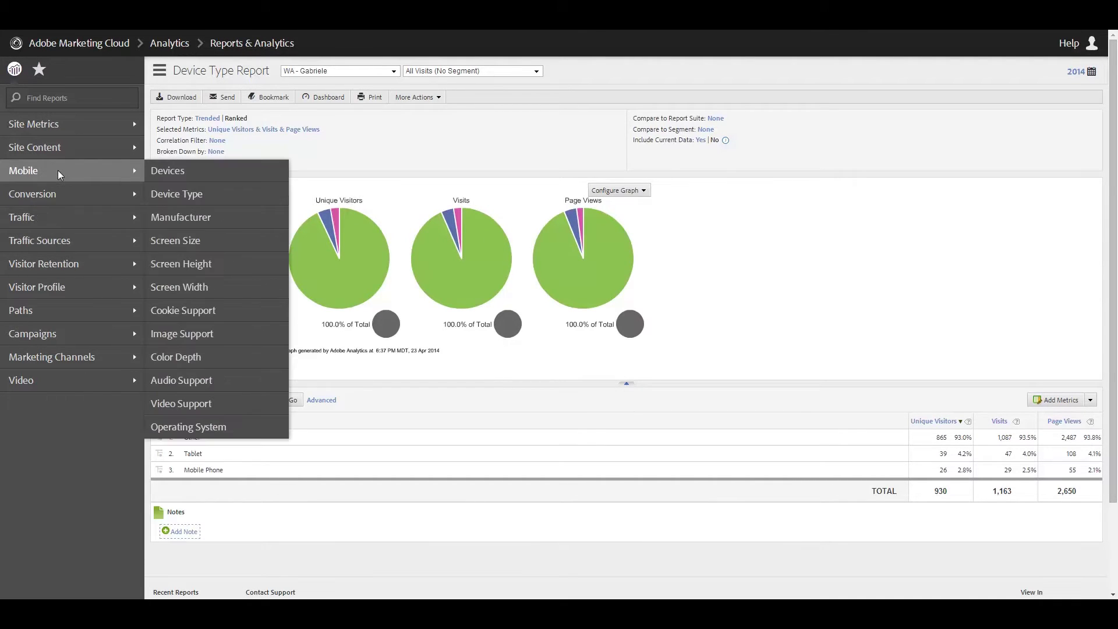
Step: Open the Manufacturers report and inspect its pie charts: Non Mobile 865, Apple 57, Samsung 5
click(184, 219)
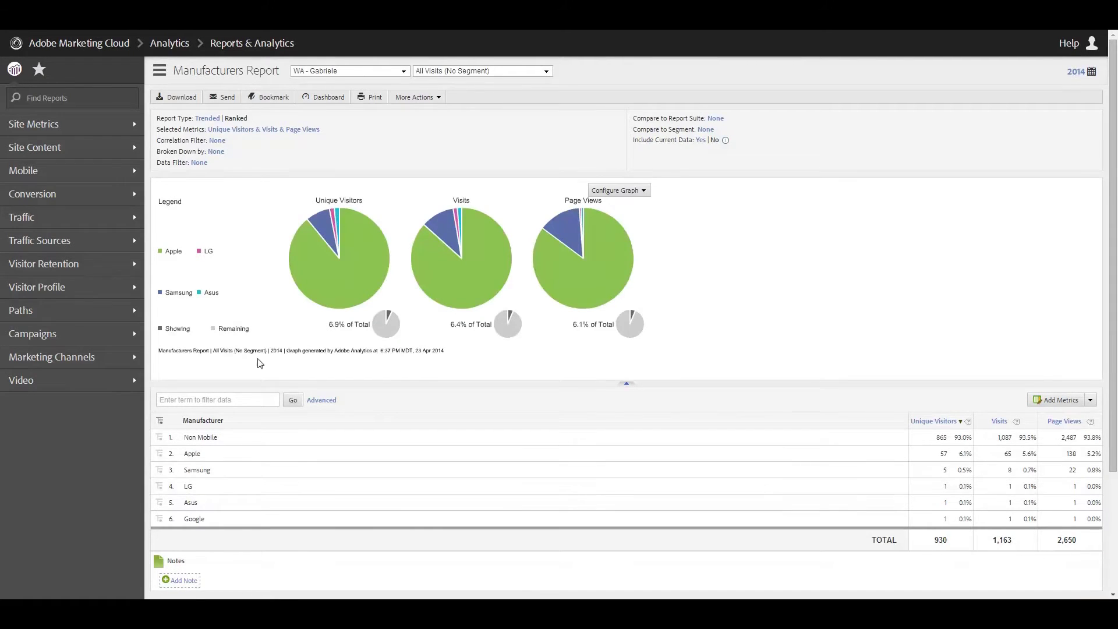
mouse_move(580, 253)
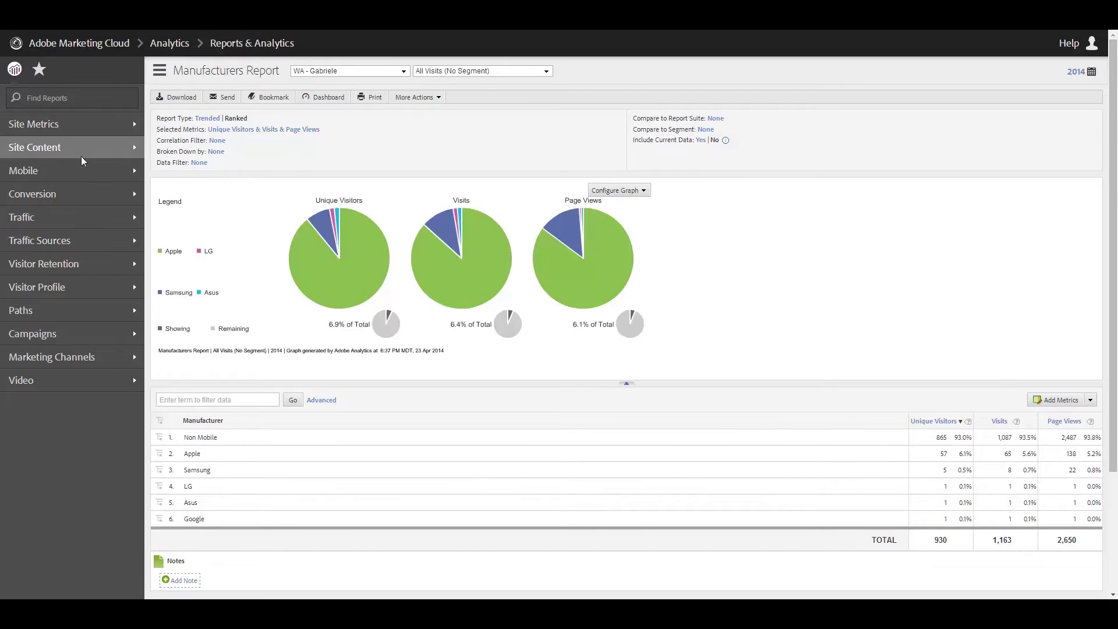
click(69, 172)
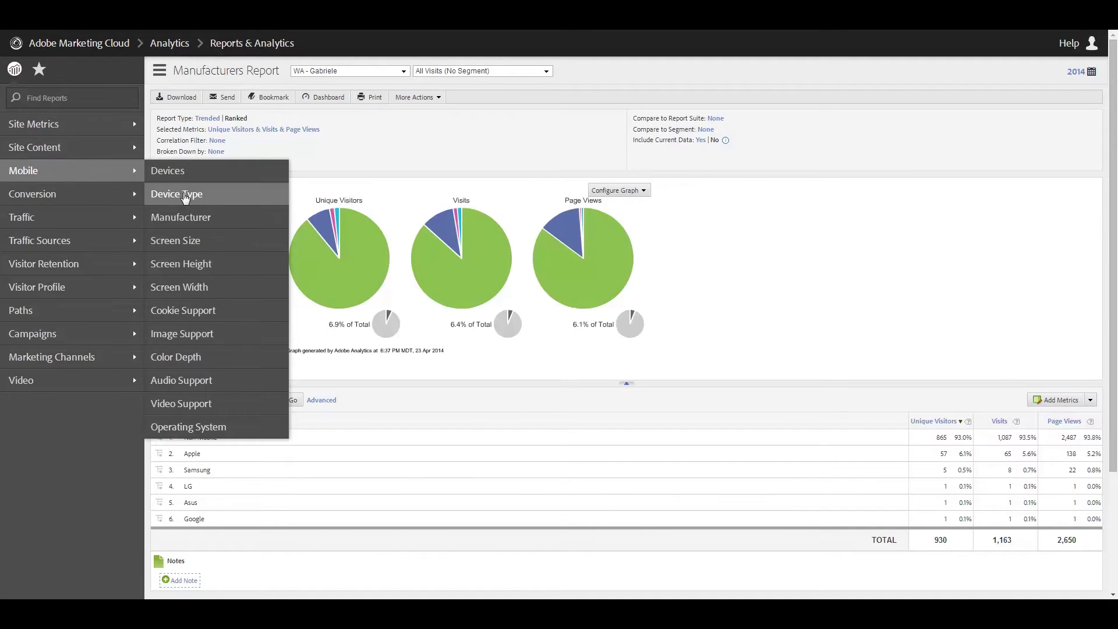
Step: View the Screen Sizes report's traffic by resolution, then move on to Cookie Support
click(186, 241)
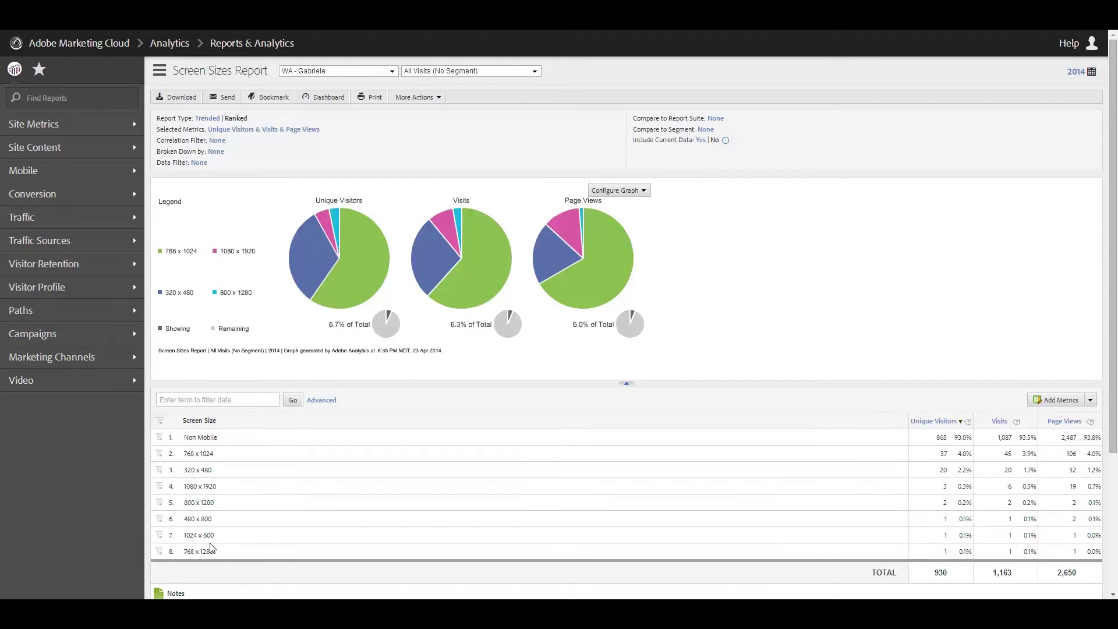
mouse_move(44, 168)
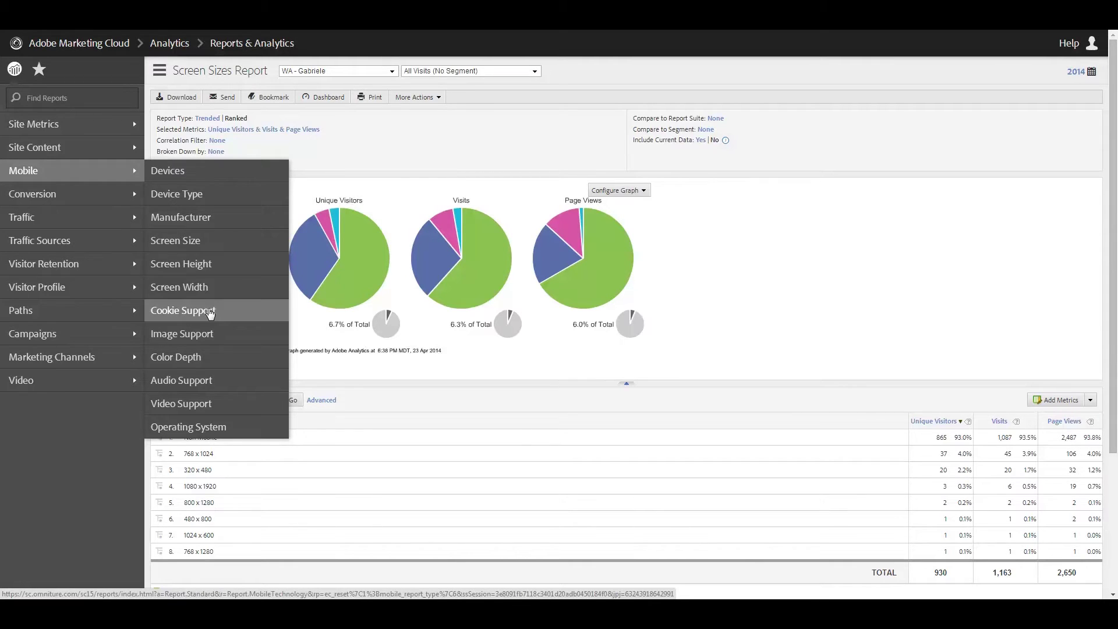
click(204, 312)
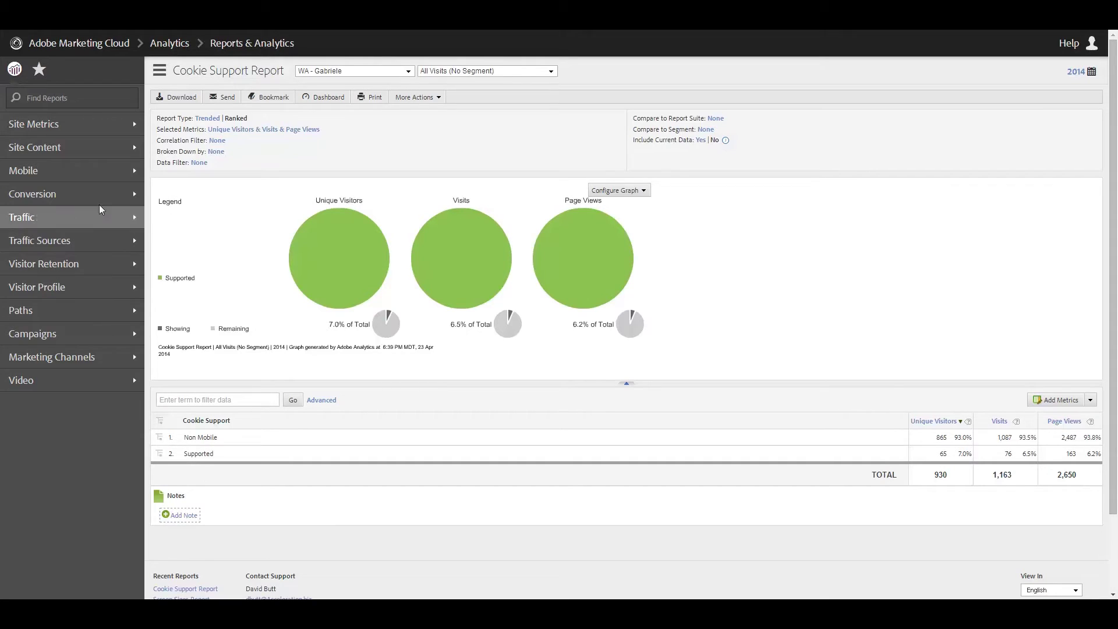
Step: Review the Cookie Support report, then switch to the Image Support report
mouse_move(81, 221)
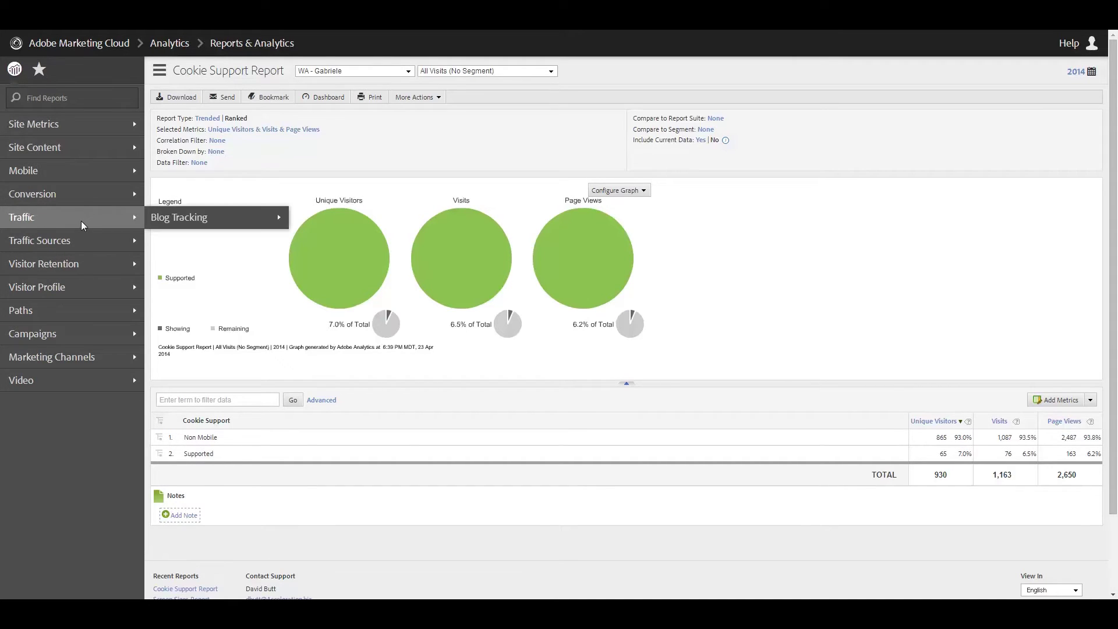
mouse_move(82, 170)
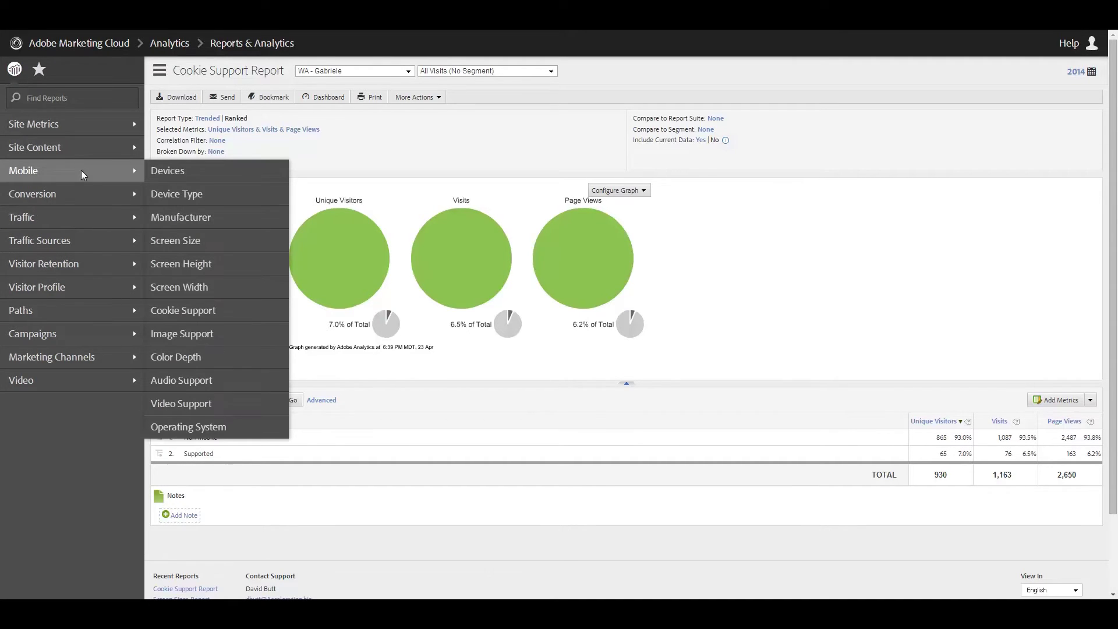
click(212, 342)
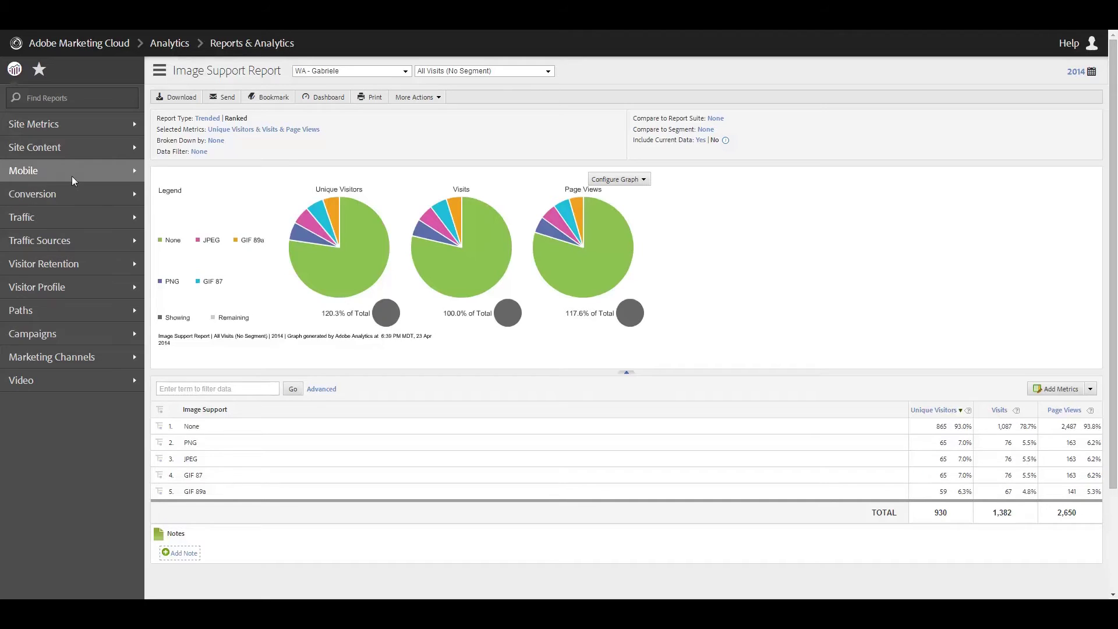
Step: Inspect Color Depth unique visitors: Non Mobile 865, 16-bit 37, 24-bit 27, 32-bit 1
mouse_move(72, 175)
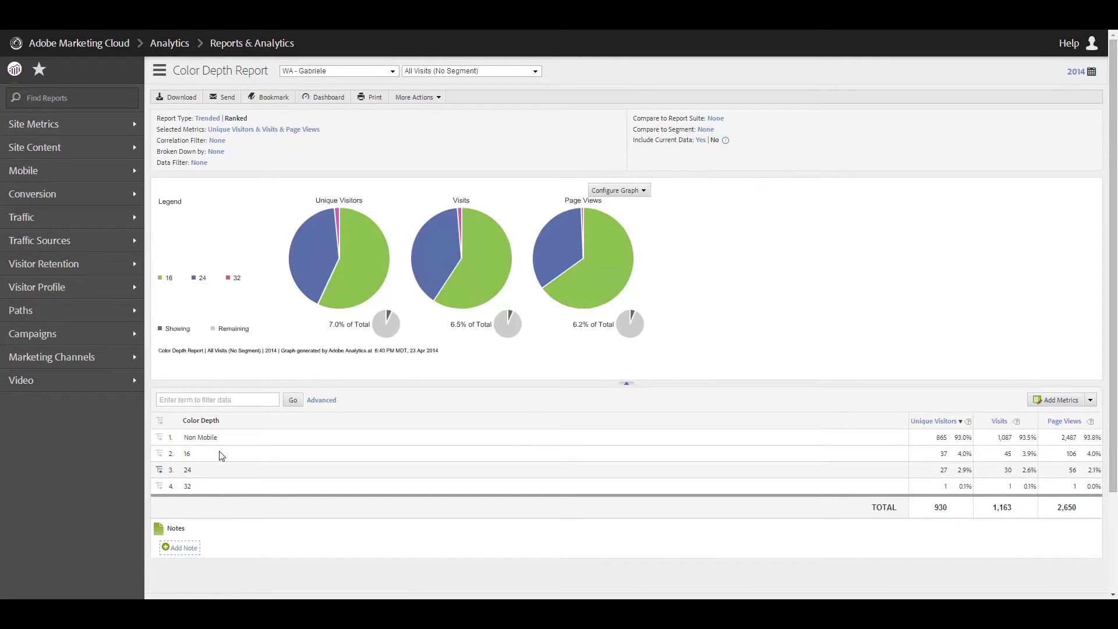
mouse_move(354, 286)
mouse_move(315, 265)
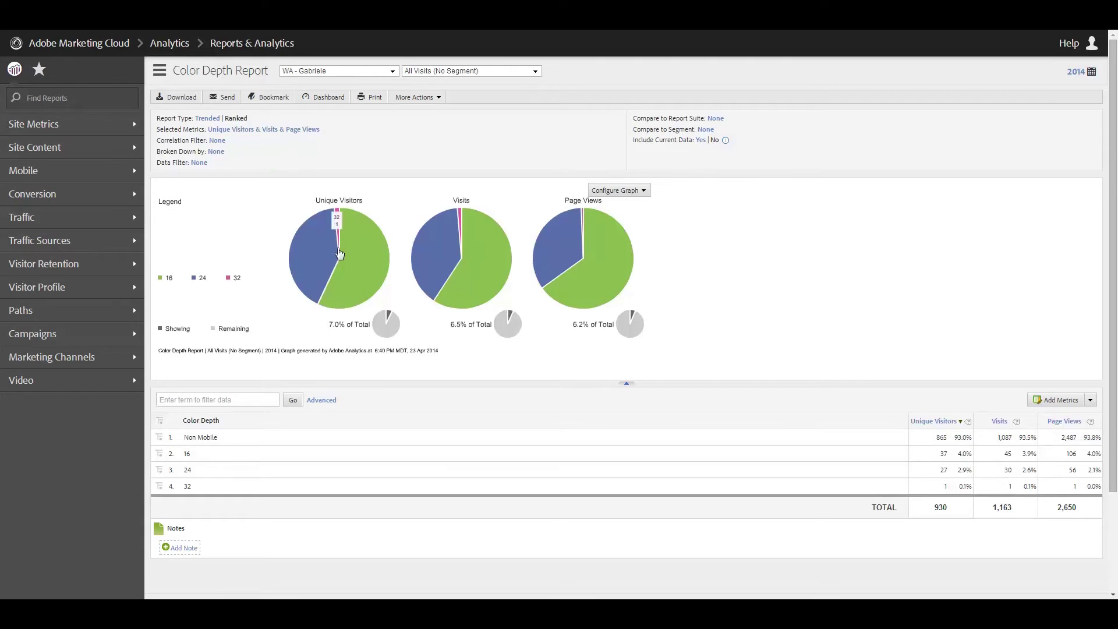
Step: Open the Audio Support report and scroll through its supported audio formats
mouse_move(74, 181)
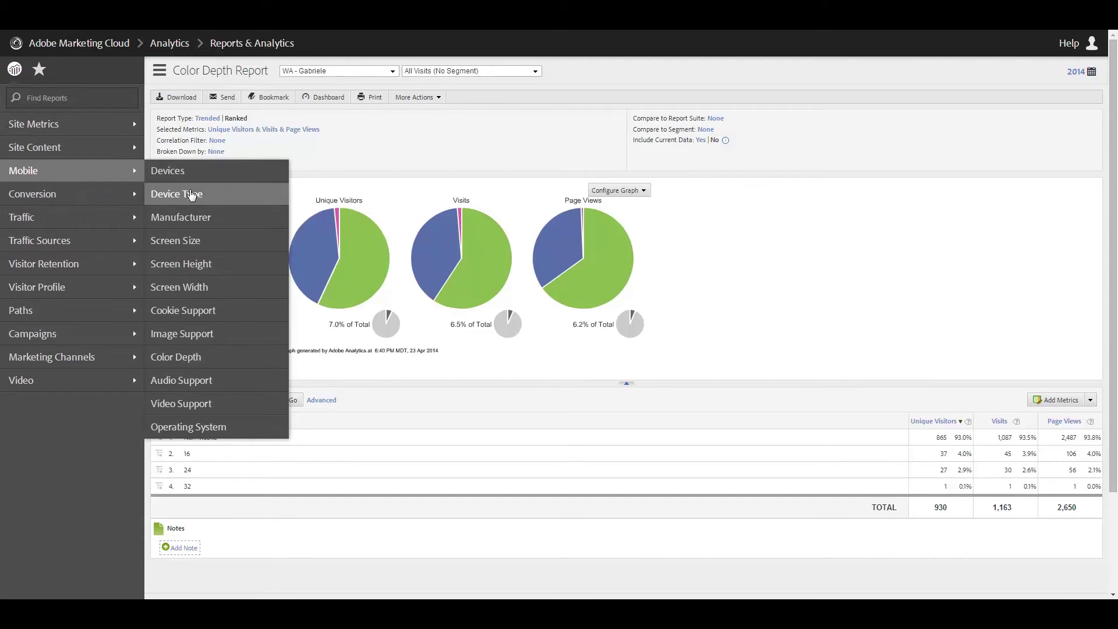
click(183, 381)
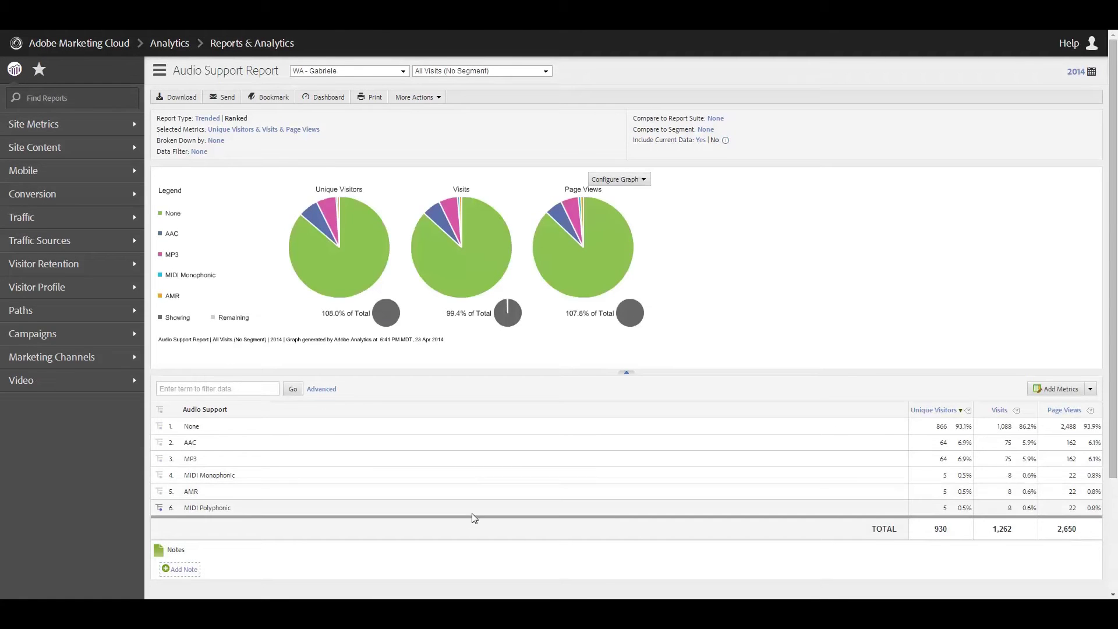
scroll(472, 516, down, 1)
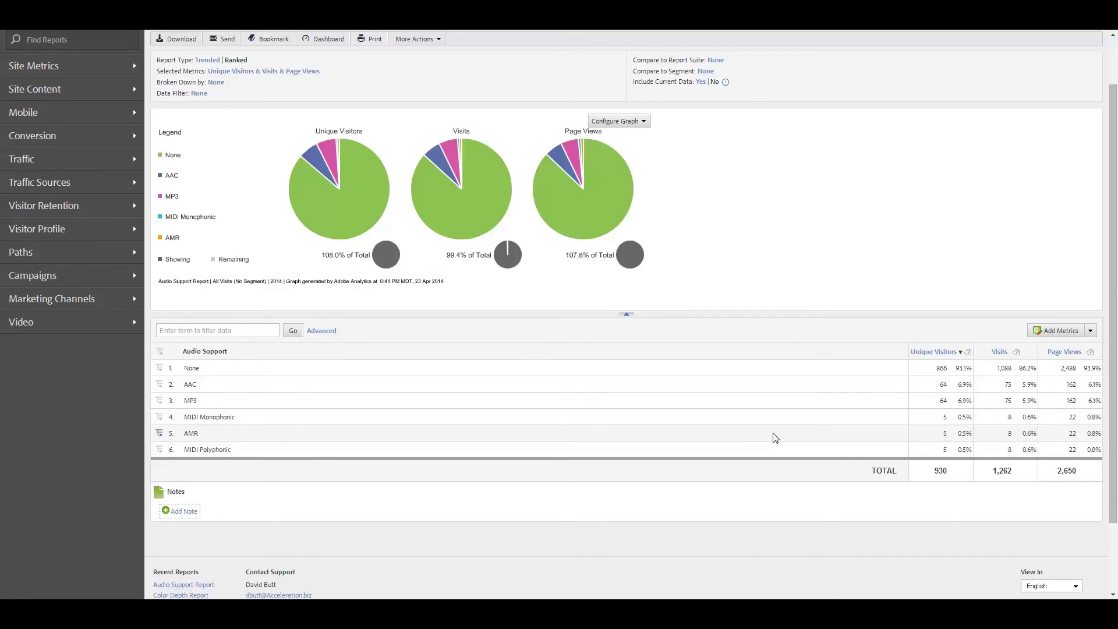
Step: Switch to the Video Support report listing video formats by unique visitors
mouse_move(62, 159)
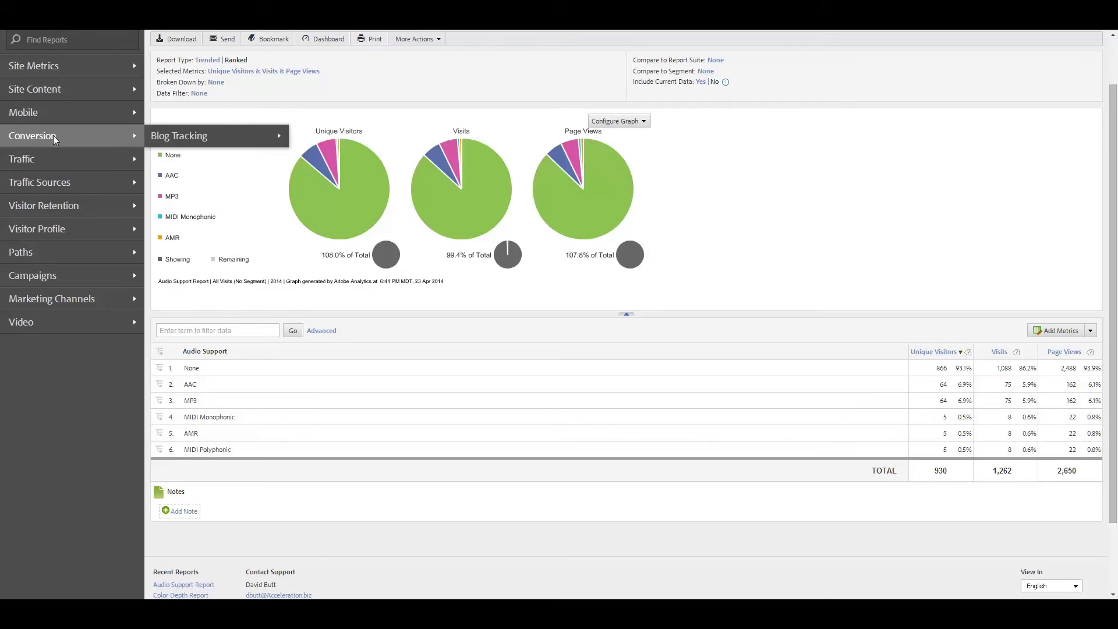
mouse_move(109, 107)
click(205, 345)
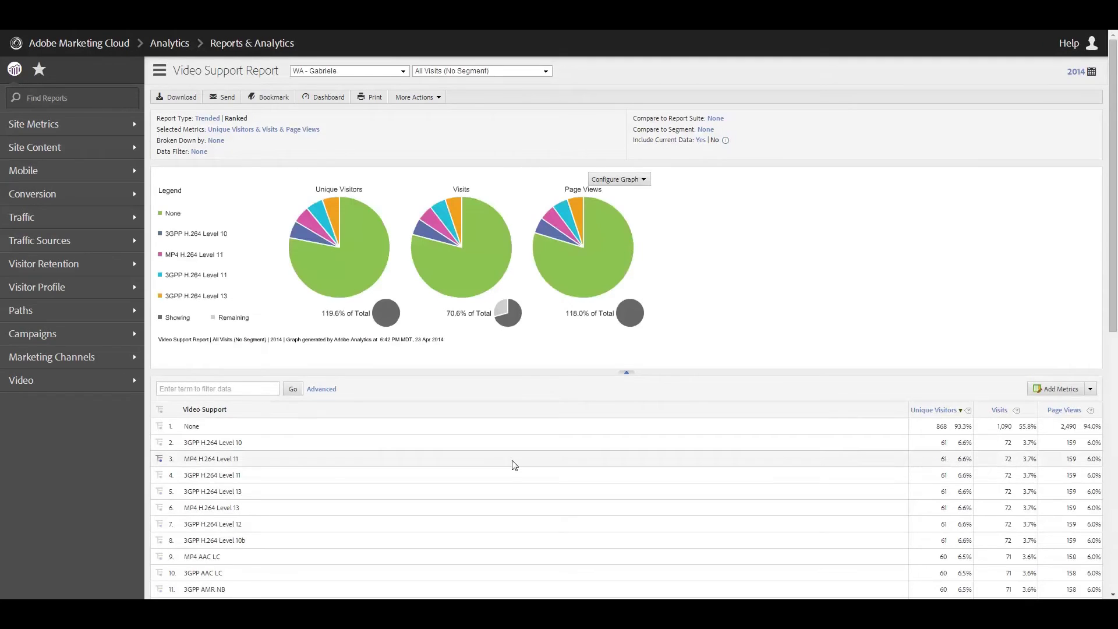
Step: Scroll through all 28 Video Support formats, including MP4 AAC LC and 3GPP AMR NB at 60 each
scroll(487, 462, down, 4)
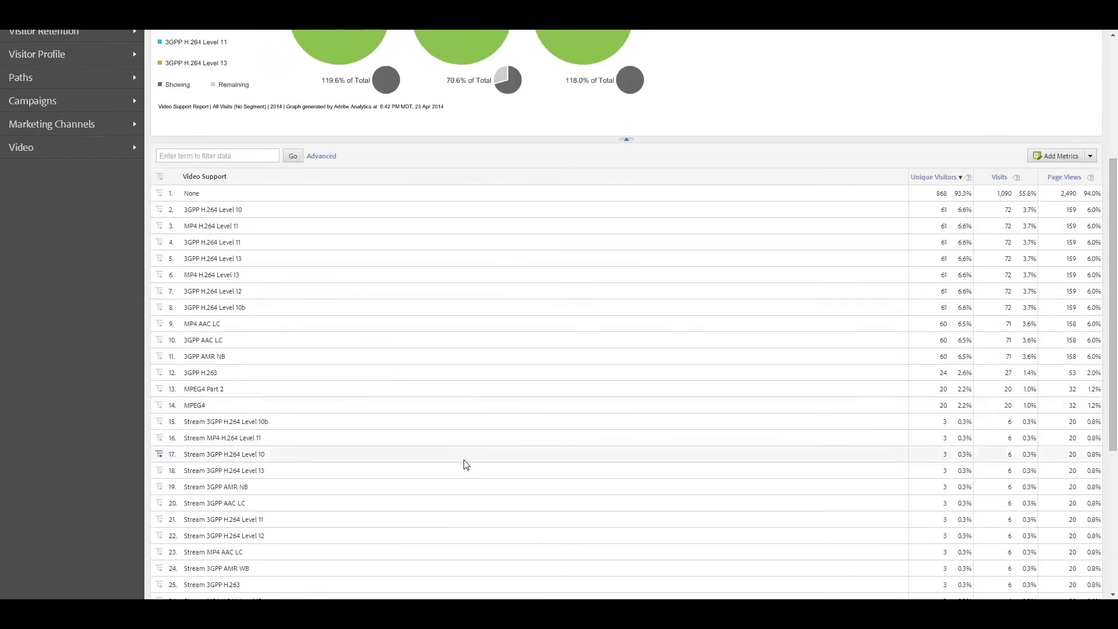
scroll(466, 464, down, 1)
scroll(465, 464, down, 1)
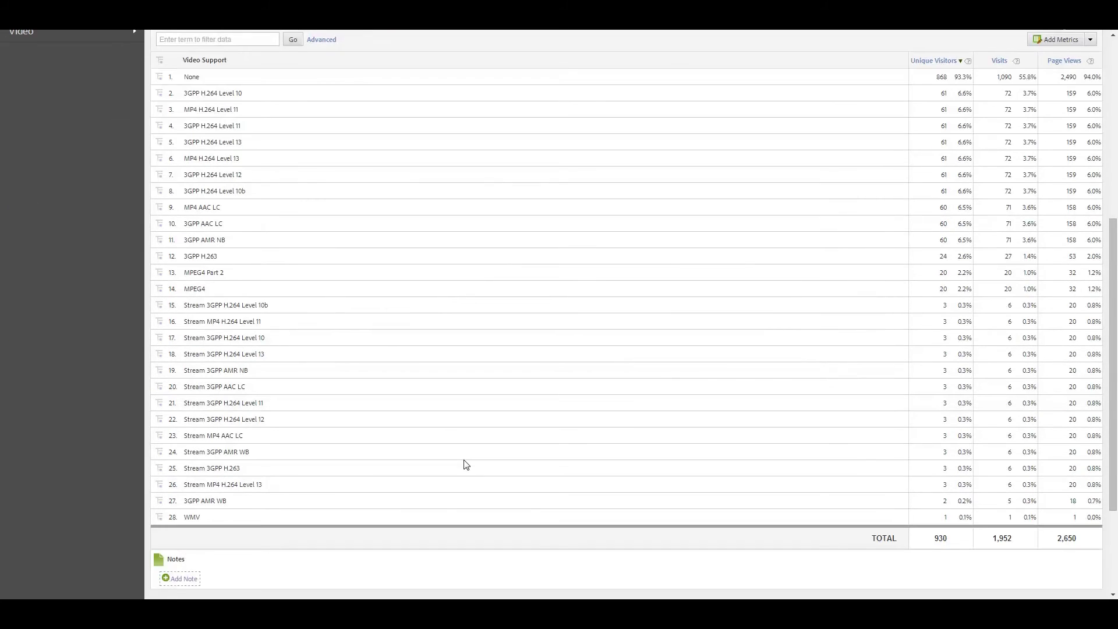
scroll(466, 464, up, 2)
scroll(461, 464, down, 1)
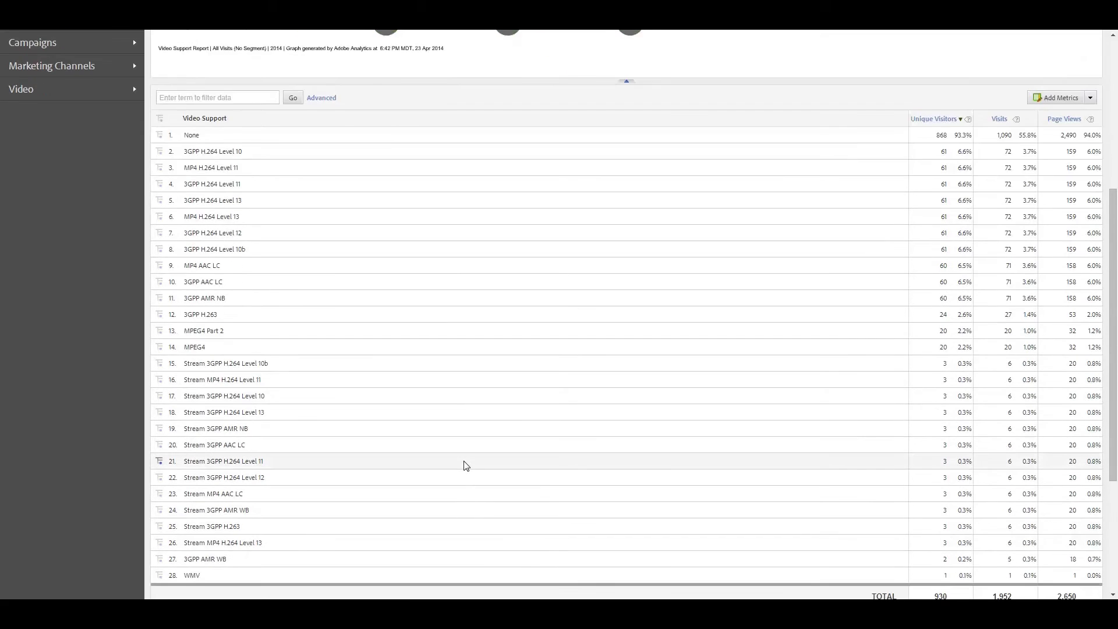
scroll(461, 464, up, 1)
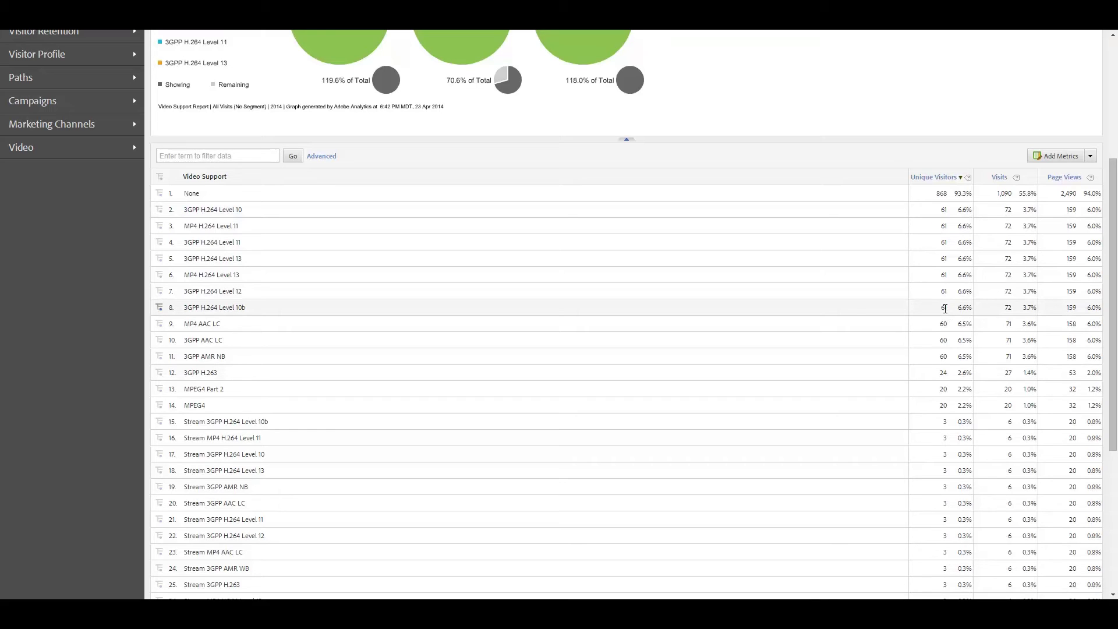
scroll(478, 460, down, 2)
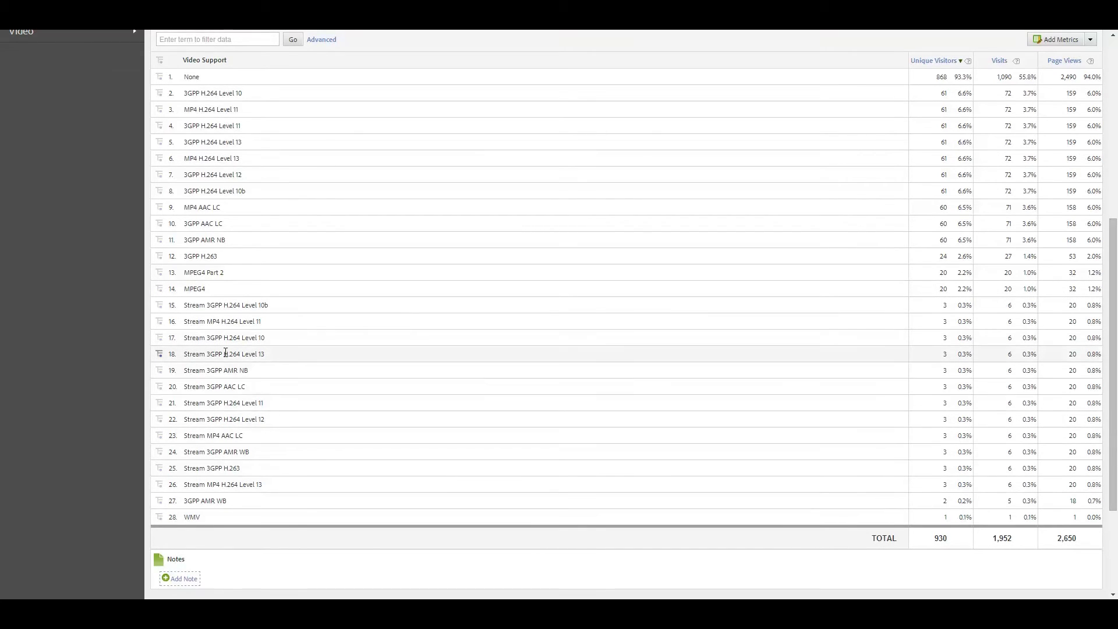
scroll(269, 410, up, 2)
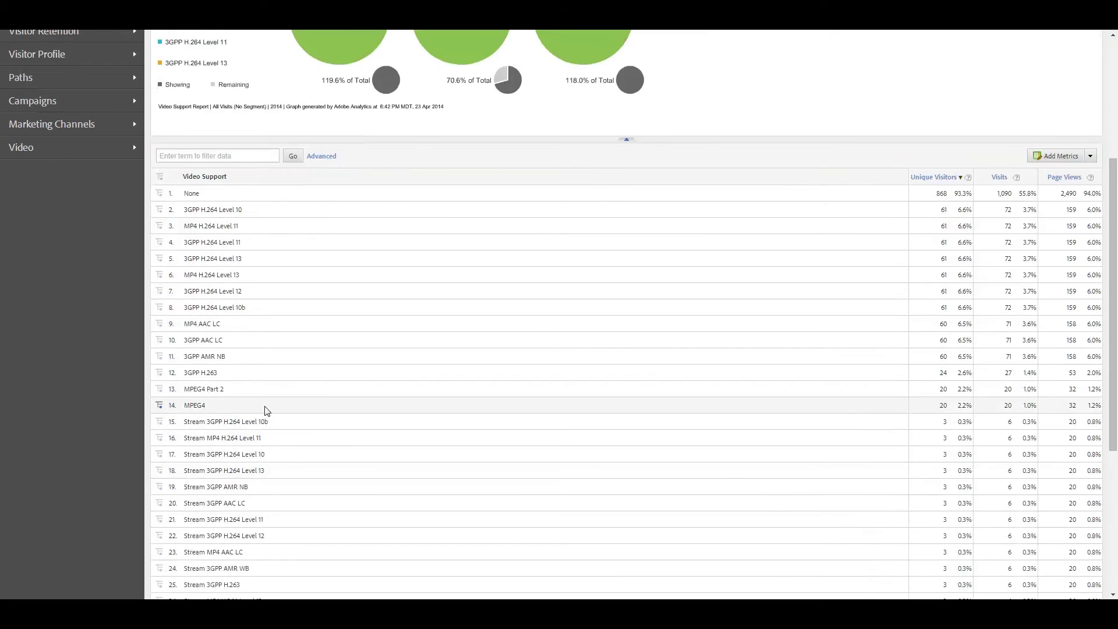
scroll(265, 411, up, 2)
scroll(262, 412, down, 3)
scroll(260, 410, down, 1)
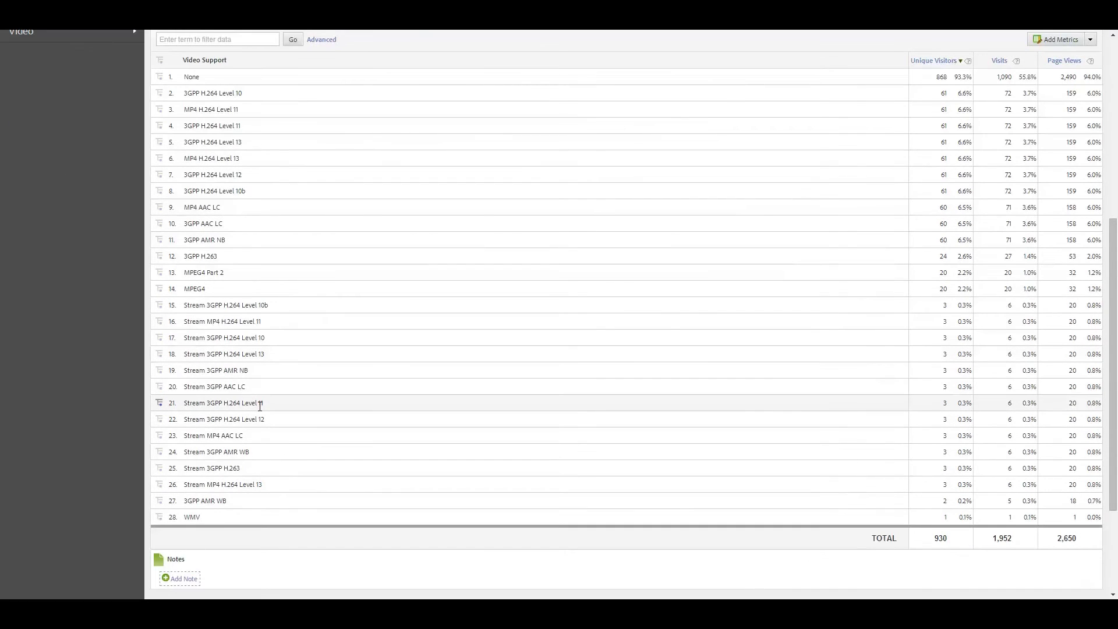
scroll(250, 501, up, 3)
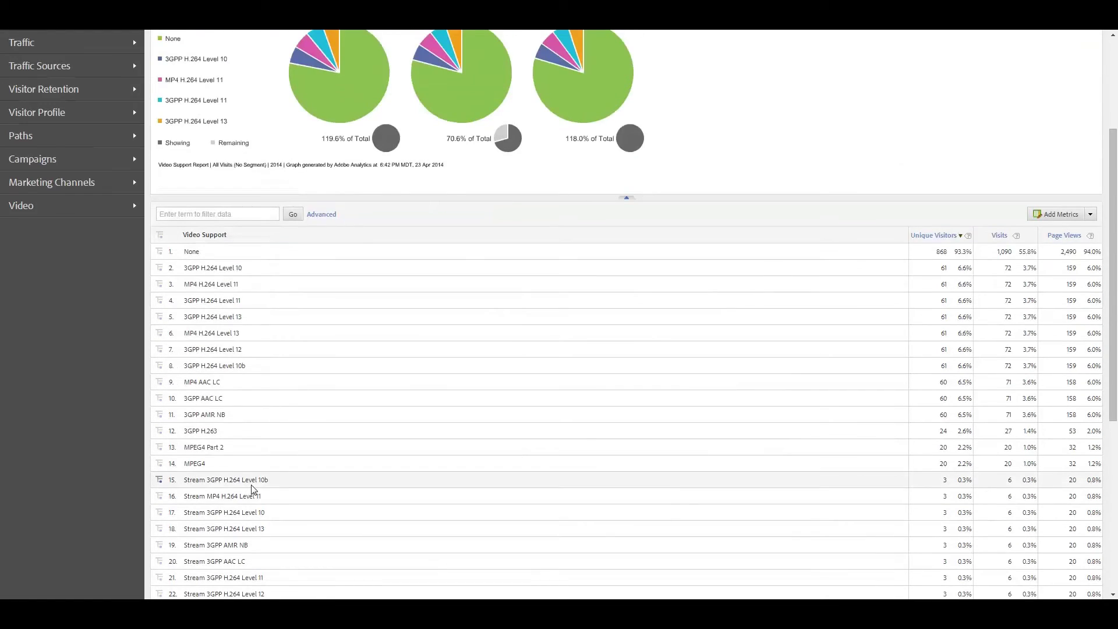
scroll(253, 489, up, 2)
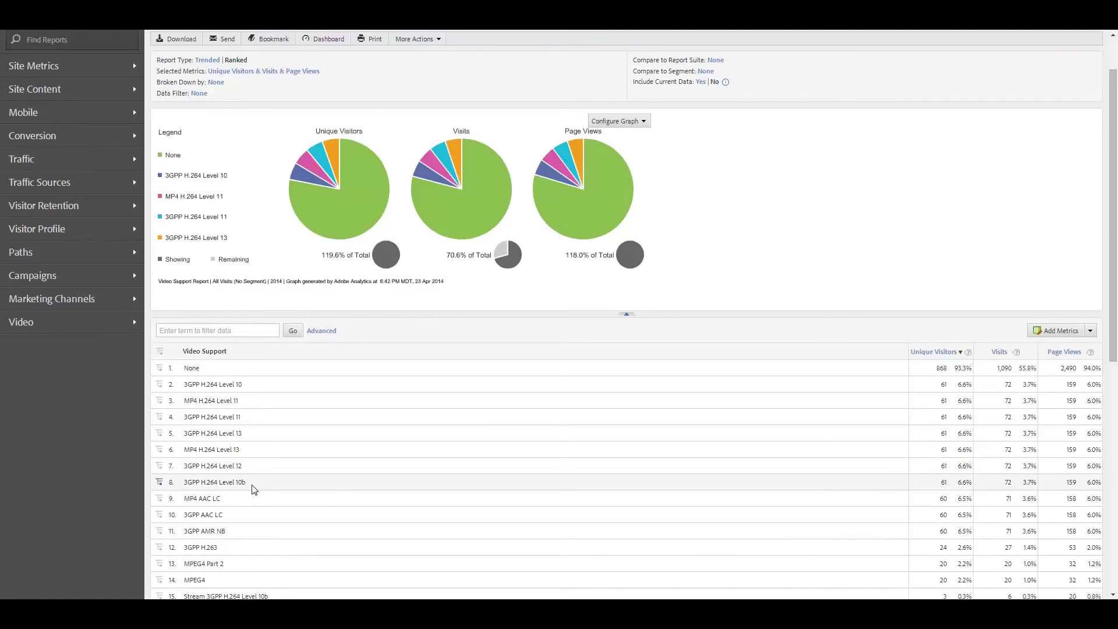
scroll(254, 489, up, 1)
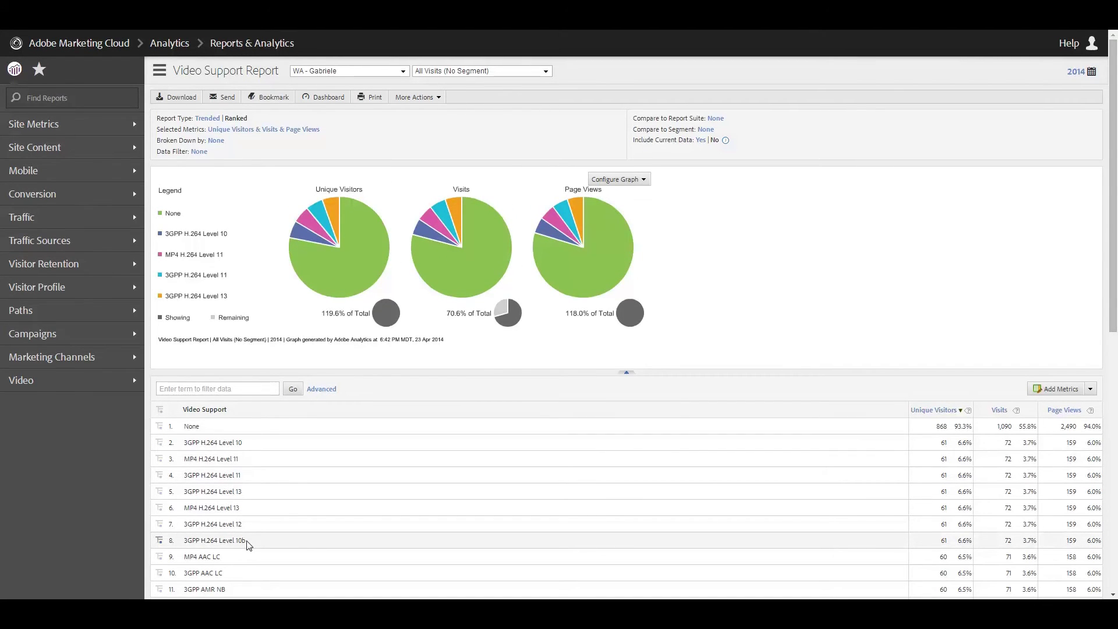
scroll(249, 545, down, 2)
scroll(249, 545, up, 2)
mouse_move(51, 172)
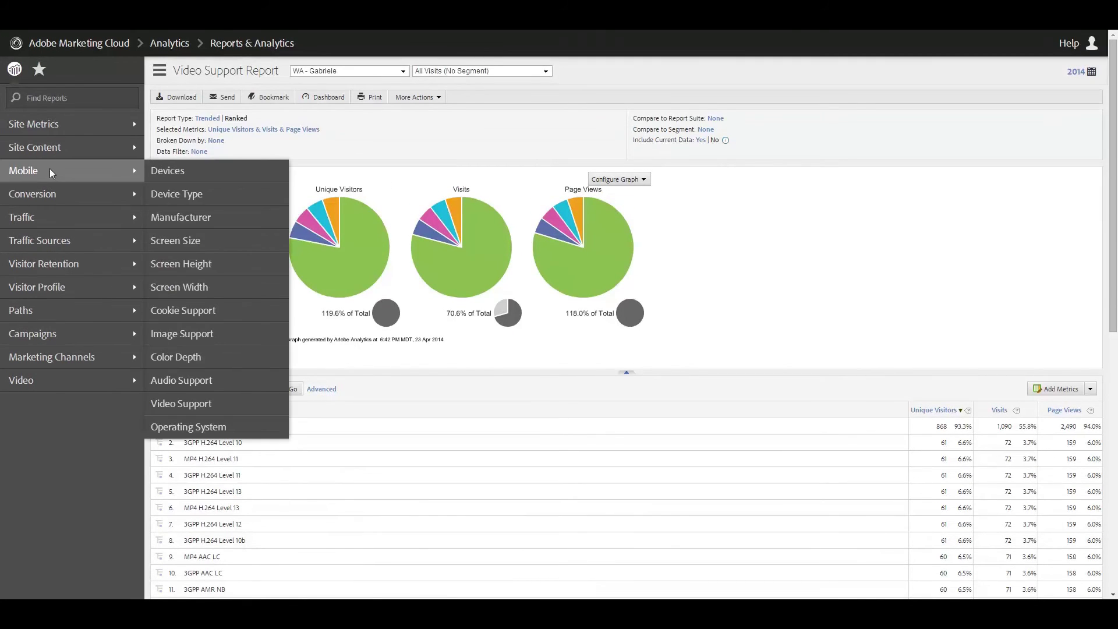
Step: Open the Operating System report (Unknown 865, iOS 57, Android 8) and show Favorites' saved dashboards
click(191, 428)
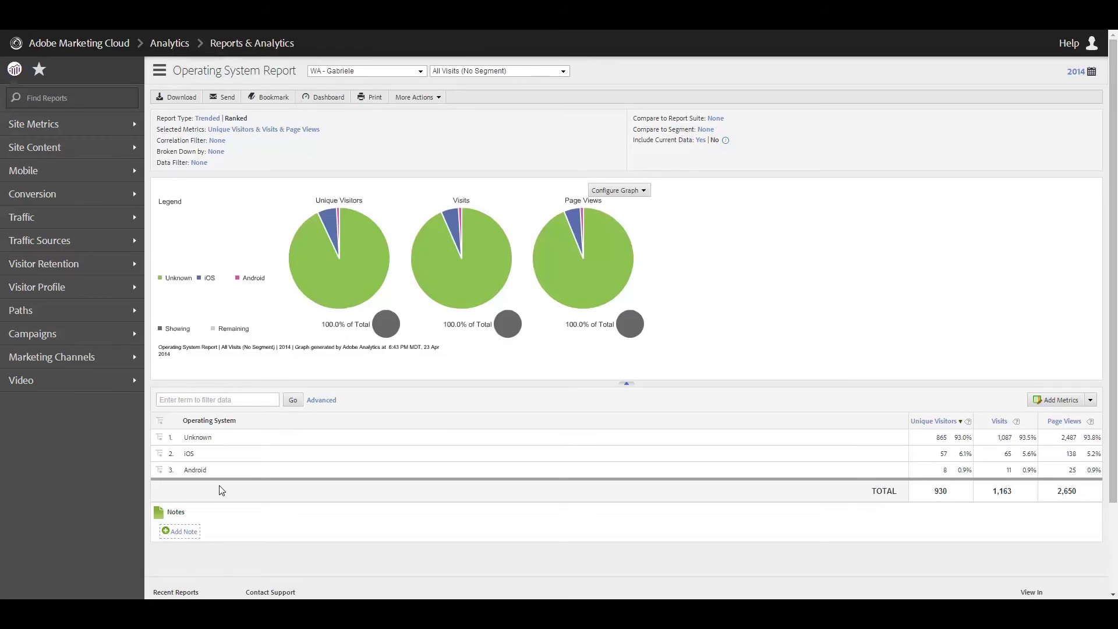
scroll(219, 485, down, 3)
scroll(219, 485, up, 3)
click(39, 69)
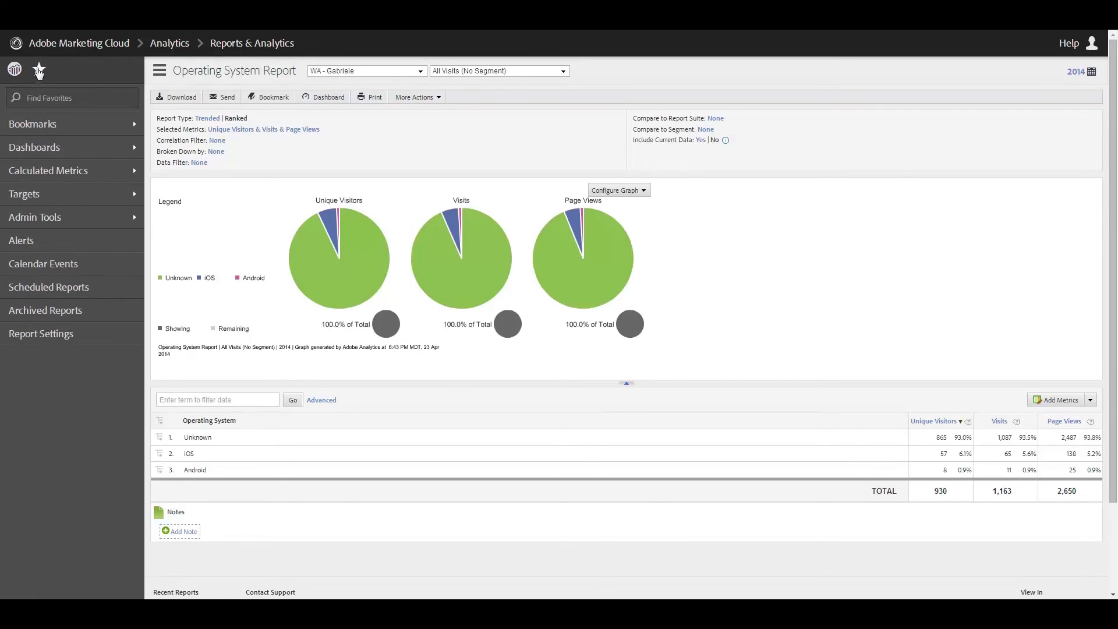
mouse_move(85, 148)
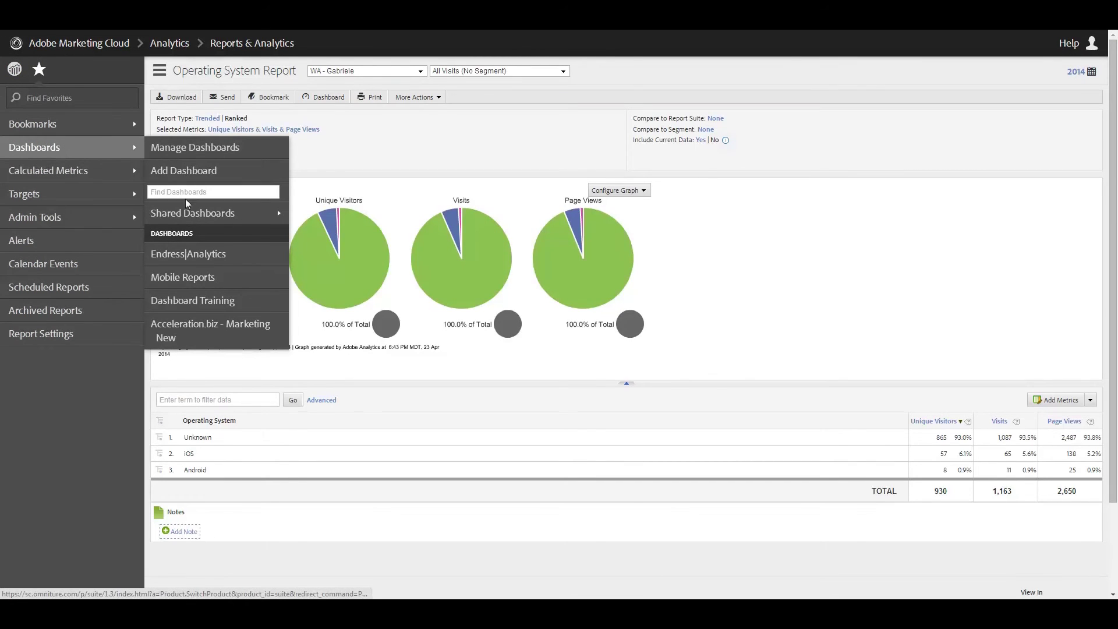
Step: Open the Mobile Reports dashboard from Favorites > Dashboards and review its top panels
click(186, 280)
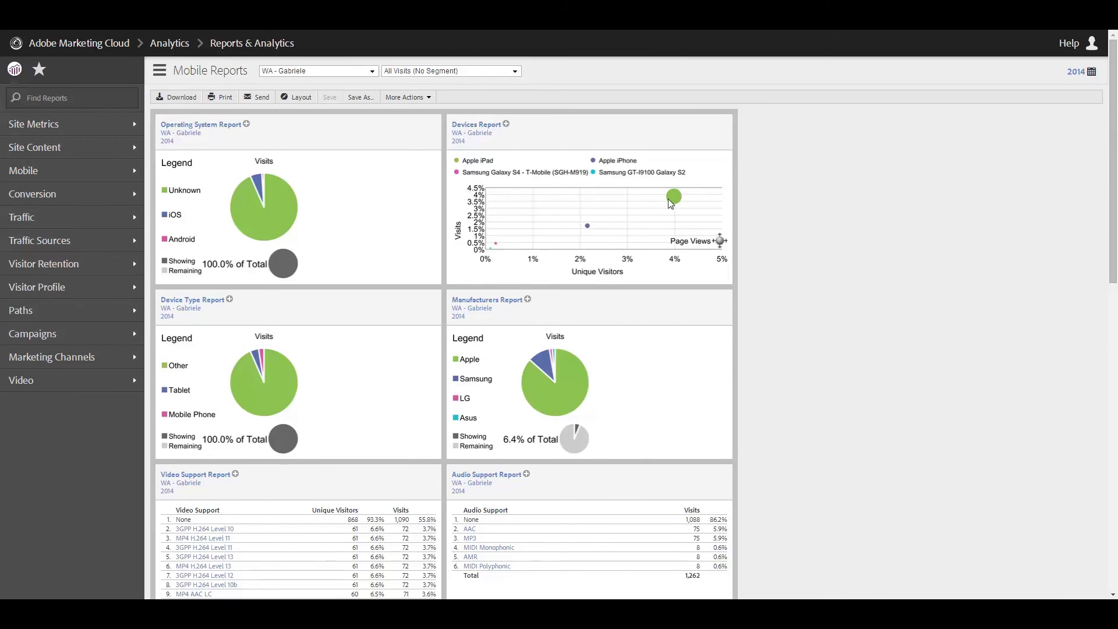
mouse_move(677, 200)
scroll(639, 357, down, 1)
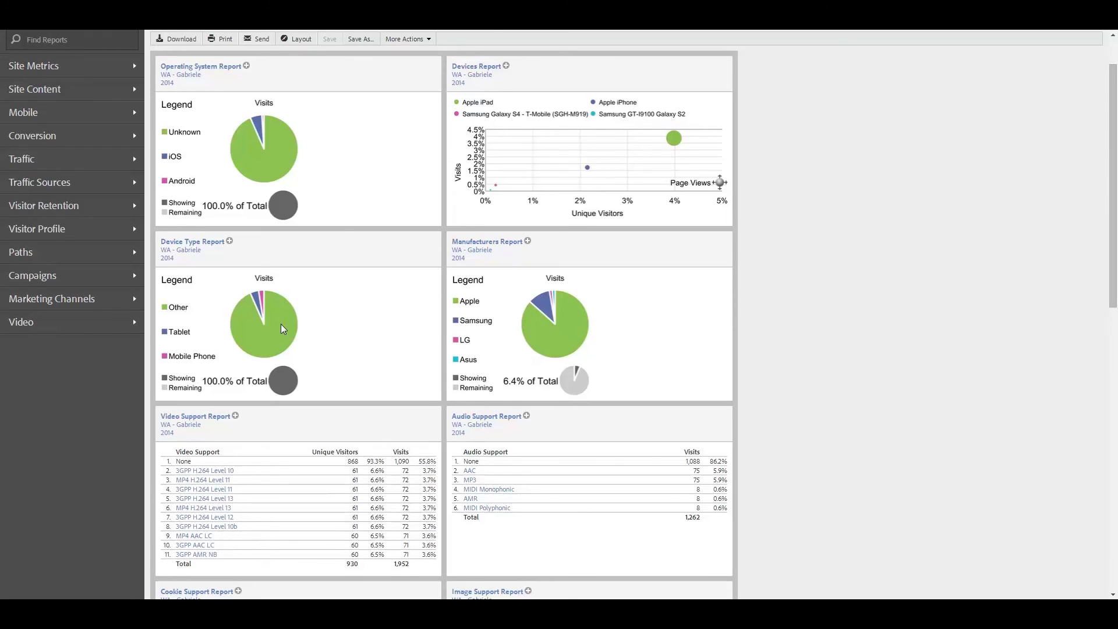
Step: Scroll through the remaining dashboard tiles, including manufacturer, support, screen size and colour depth
mouse_move(280, 324)
scroll(347, 307, down, 3)
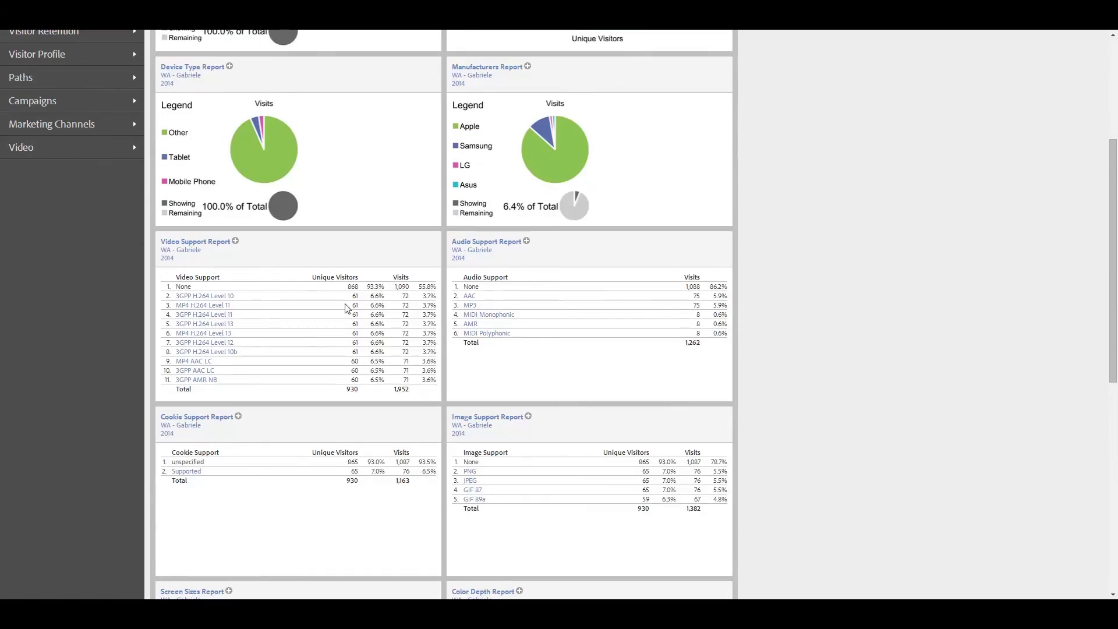
scroll(347, 307, down, 1)
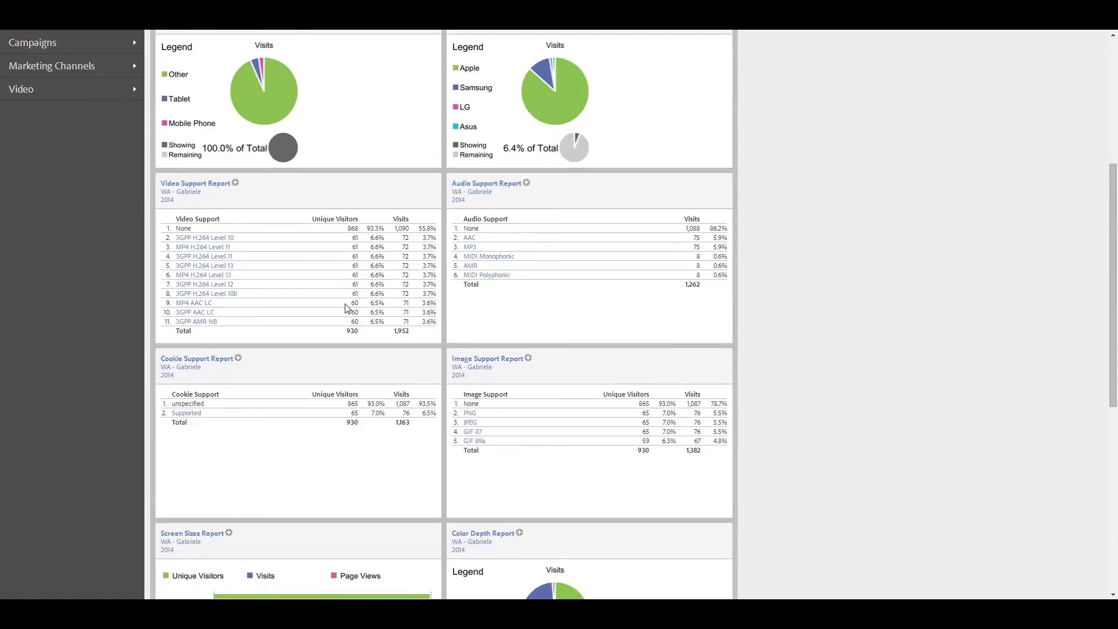
scroll(347, 307, up, 2)
scroll(366, 339, down, 2)
scroll(364, 336, down, 2)
scroll(364, 333, up, 1)
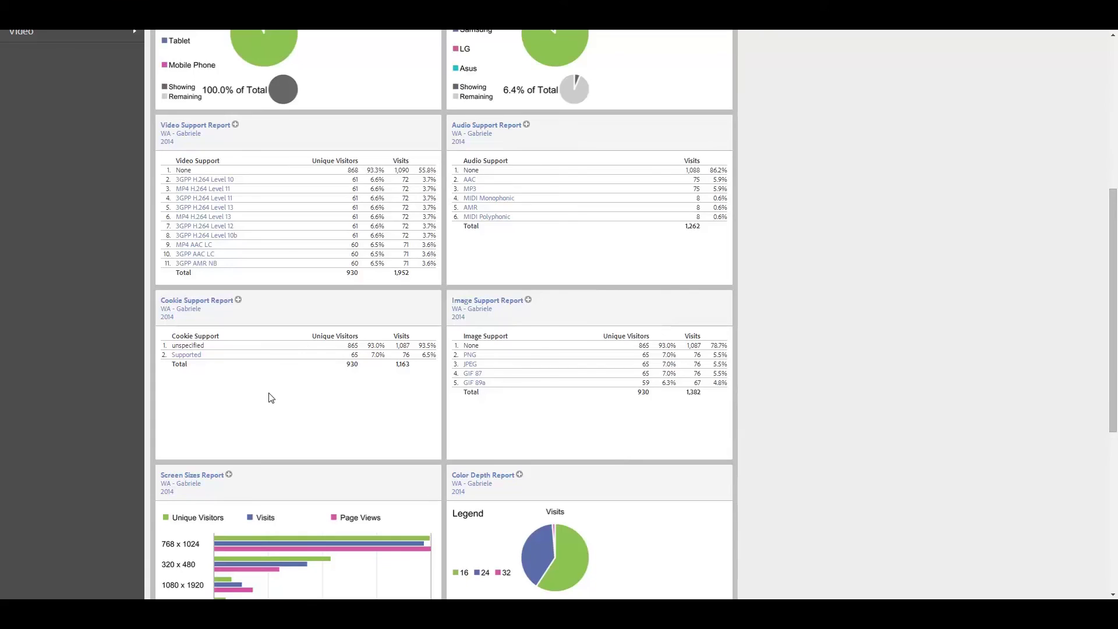
scroll(270, 397, down, 1)
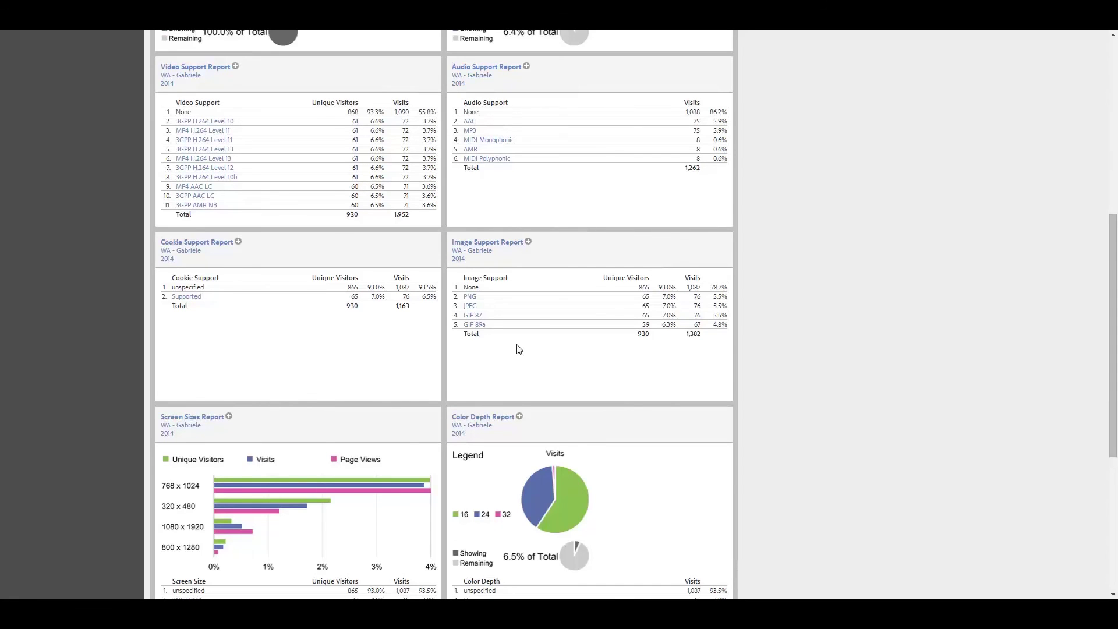
scroll(519, 348, down, 1)
scroll(721, 396, down, 3)
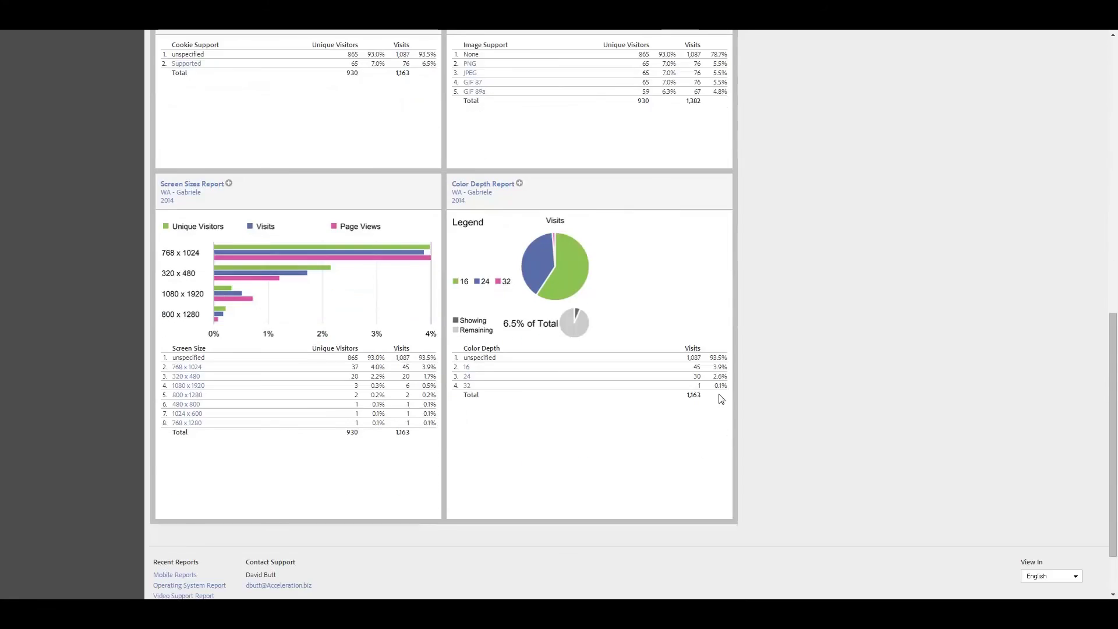
scroll(720, 398, down, 1)
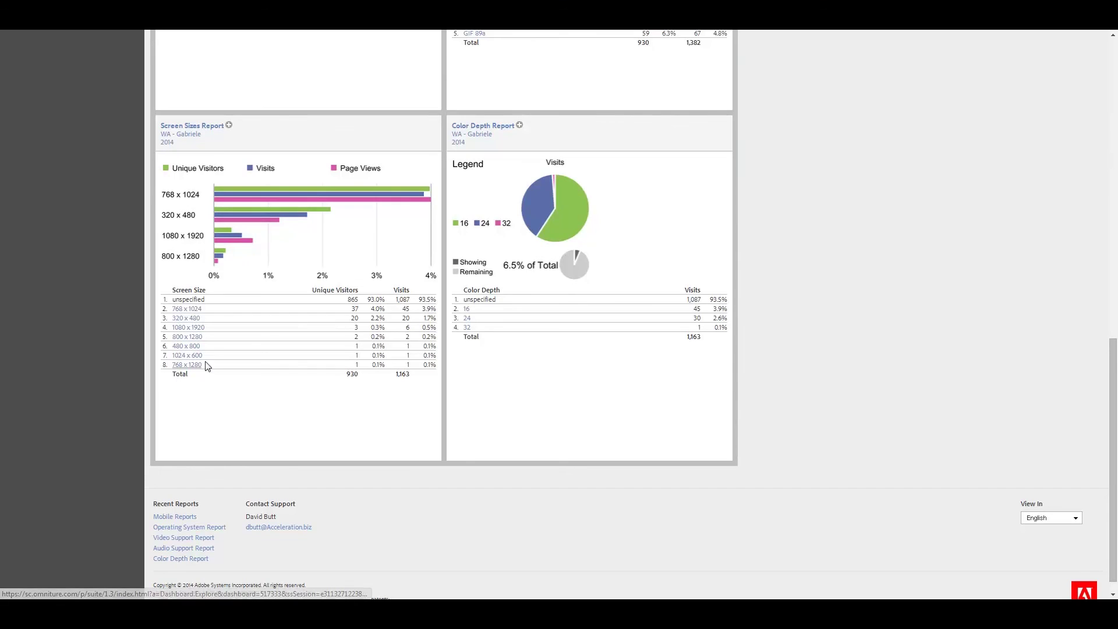
scroll(785, 390, up, 2)
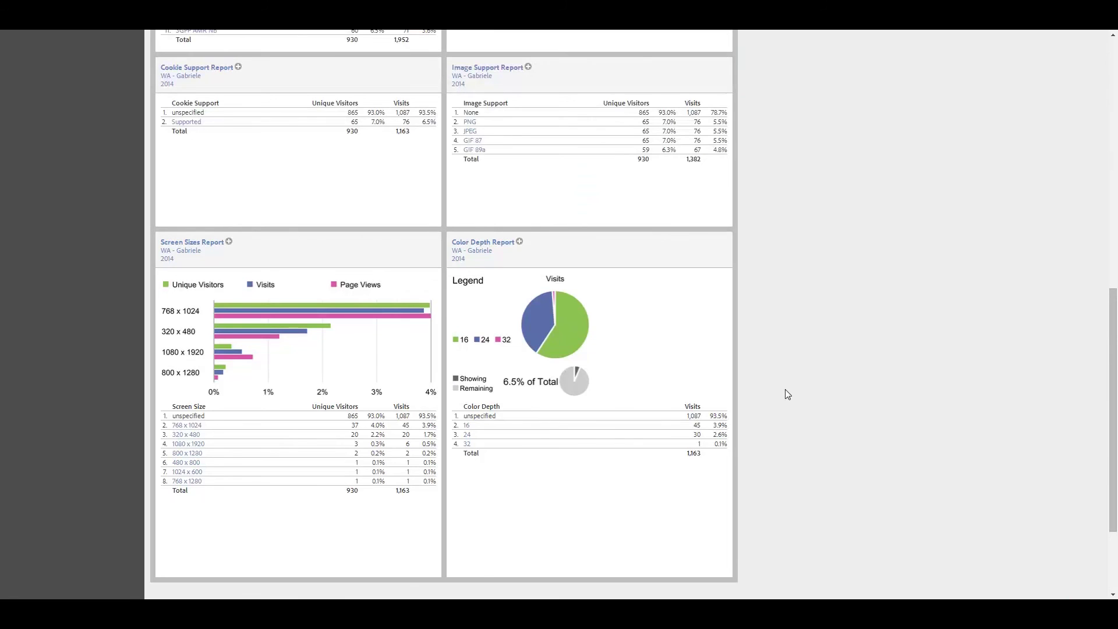
scroll(785, 389, up, 10)
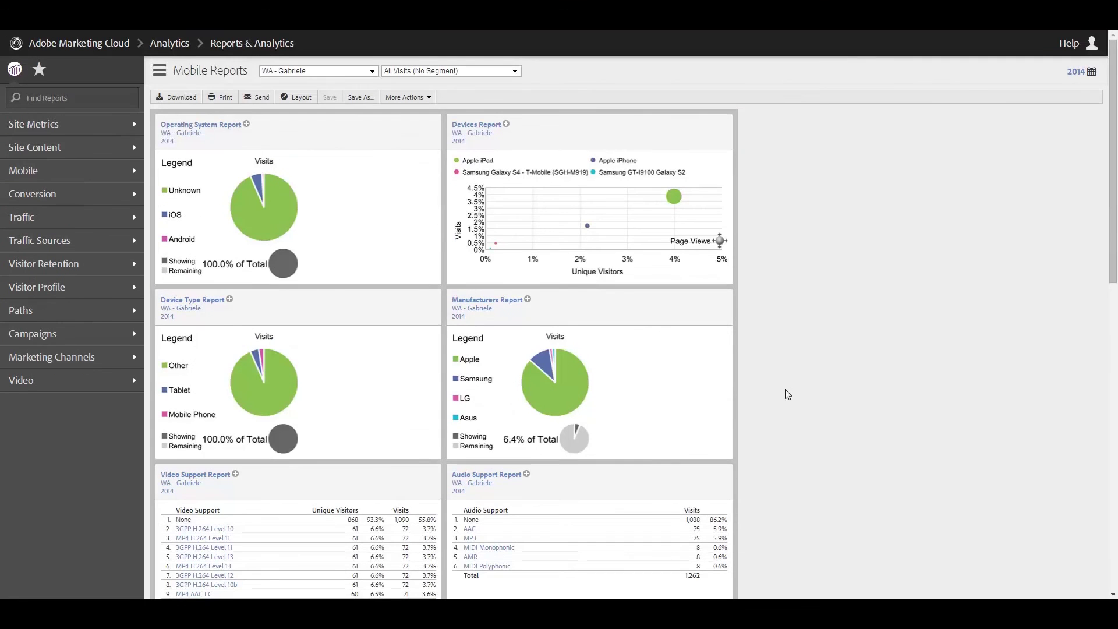